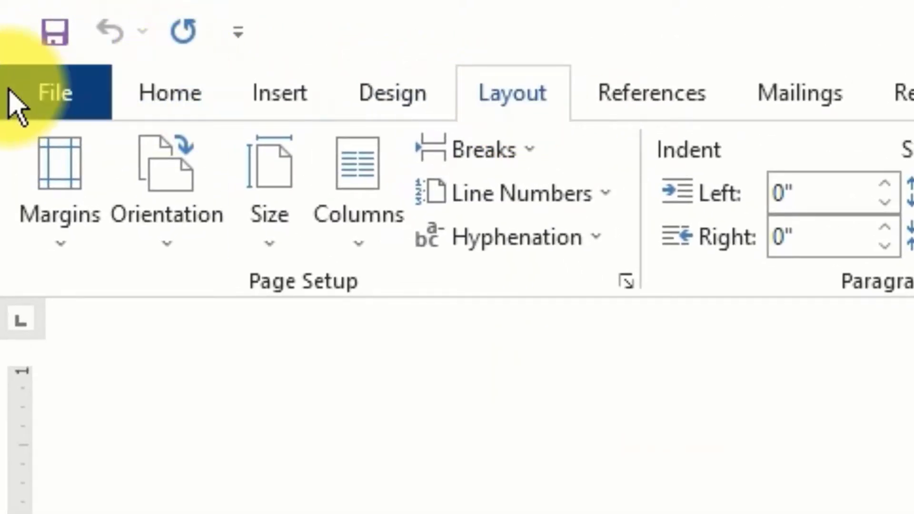
pyautogui.click(176, 107)
pyautogui.click(281, 100)
pyautogui.click(412, 101)
pyautogui.click(533, 100)
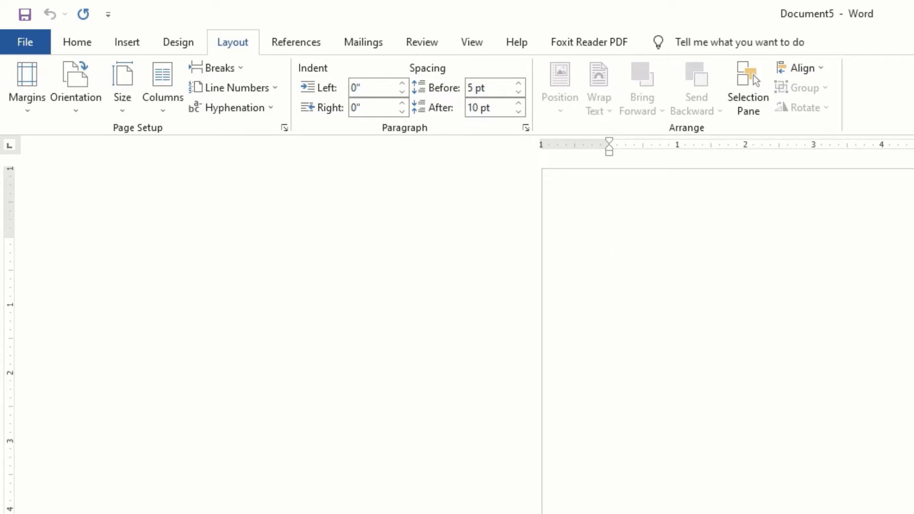
# Generate sample body text in the document with the formula =rand(10,10).
pyautogui.write('=rand')
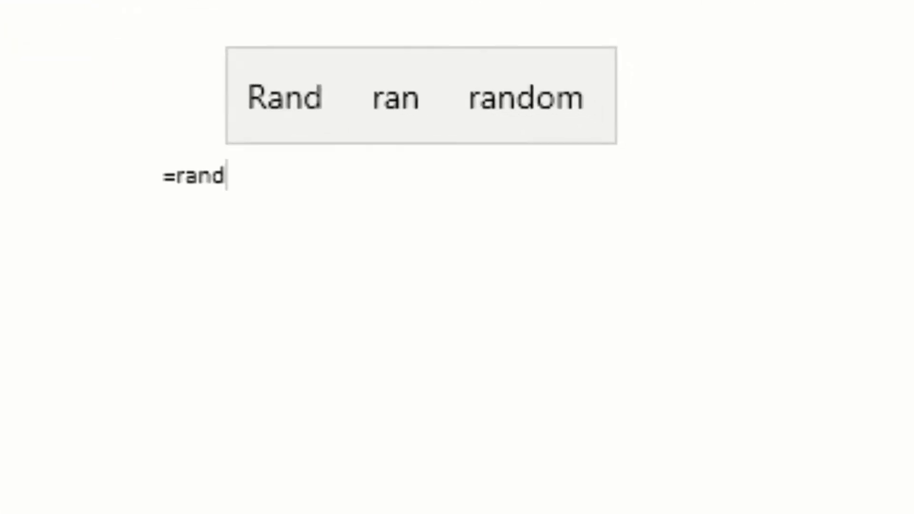
pyautogui.write('(')
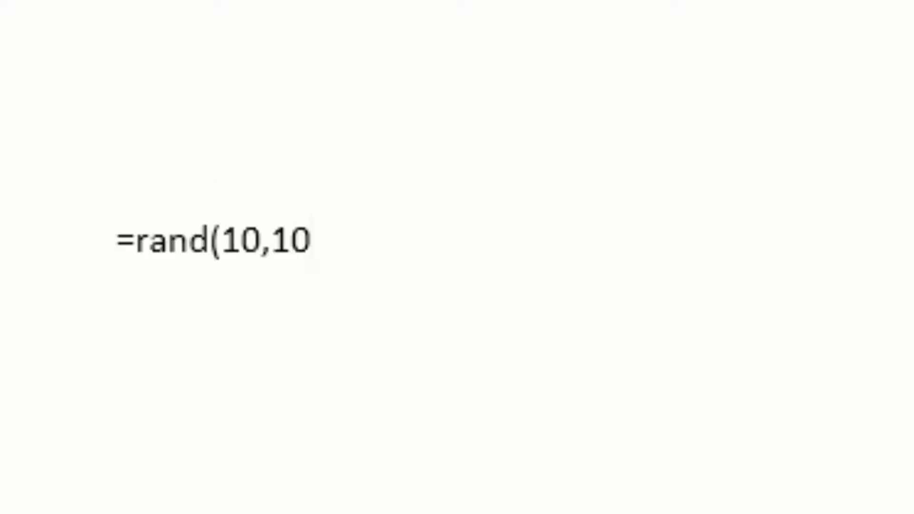
pyautogui.write('10,10)')
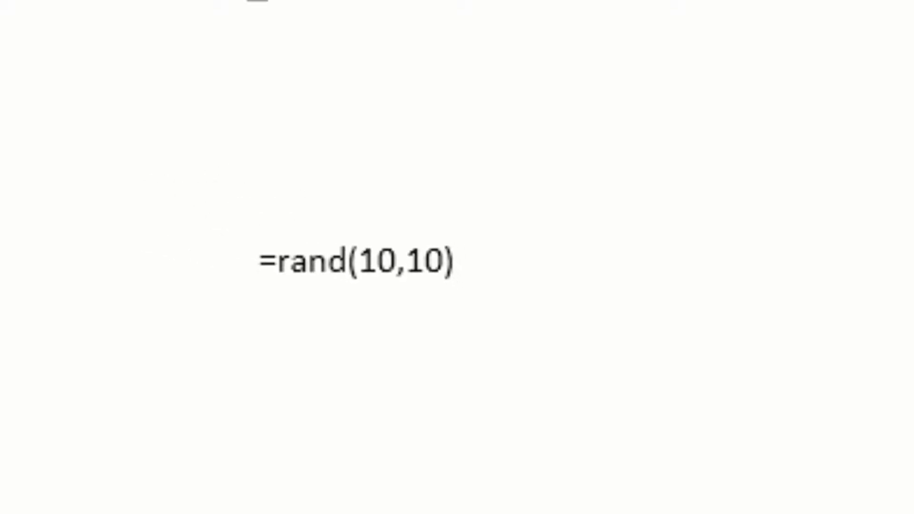
pyautogui.press('Return')
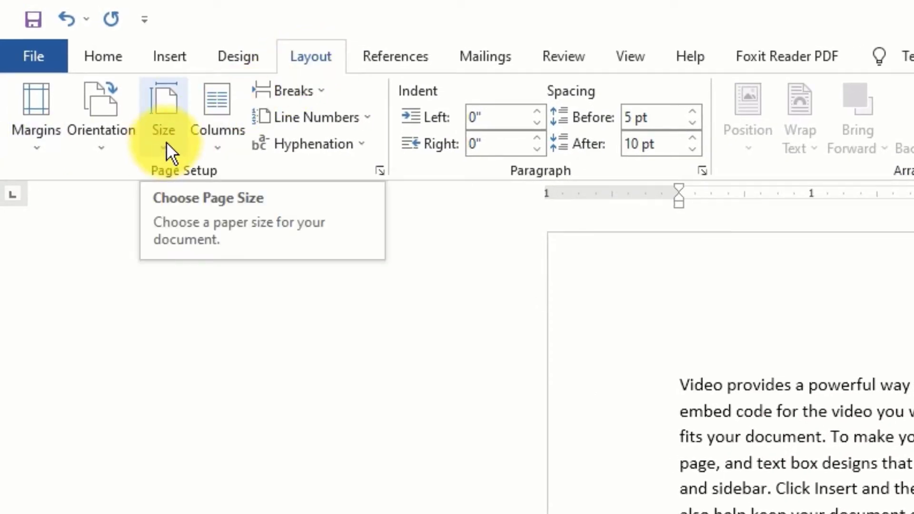
# Create a blank document and examine its paper size and orientation options, then return to the sample text document.
pyautogui.click(38, 53)
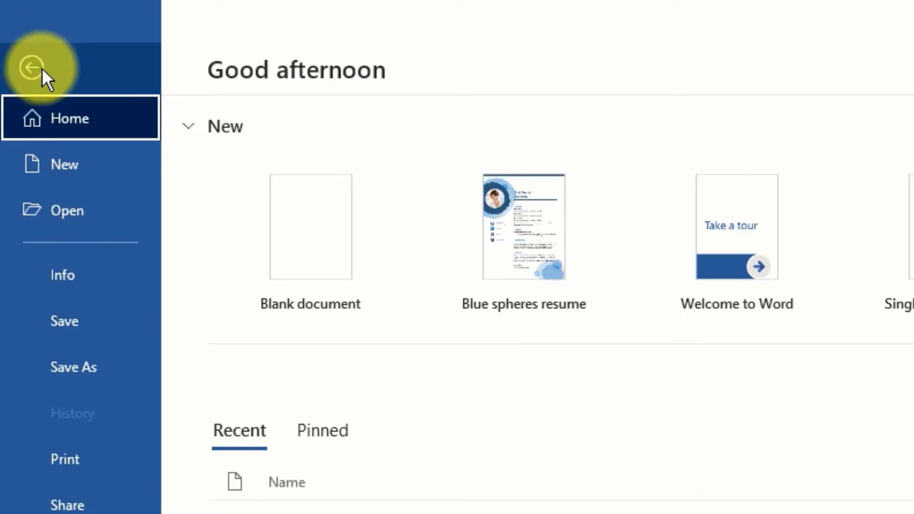
pyautogui.click(37, 69)
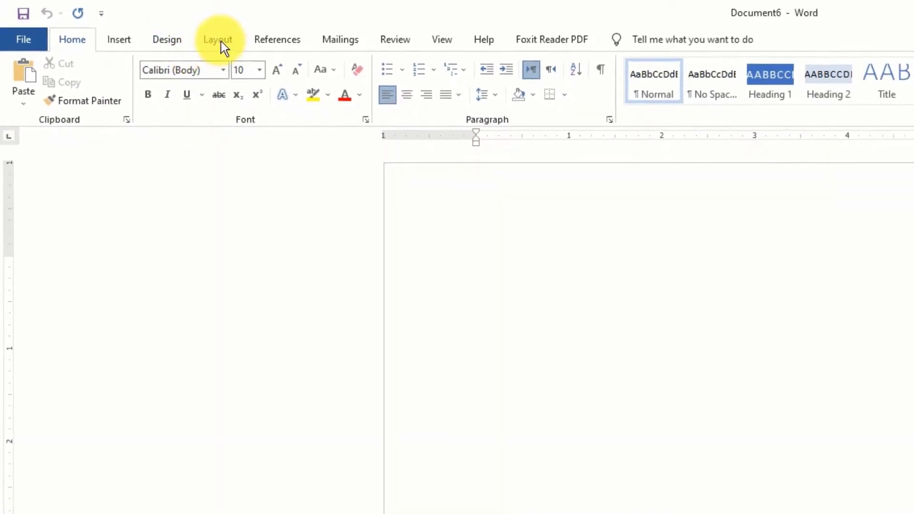
pyautogui.click(315, 55)
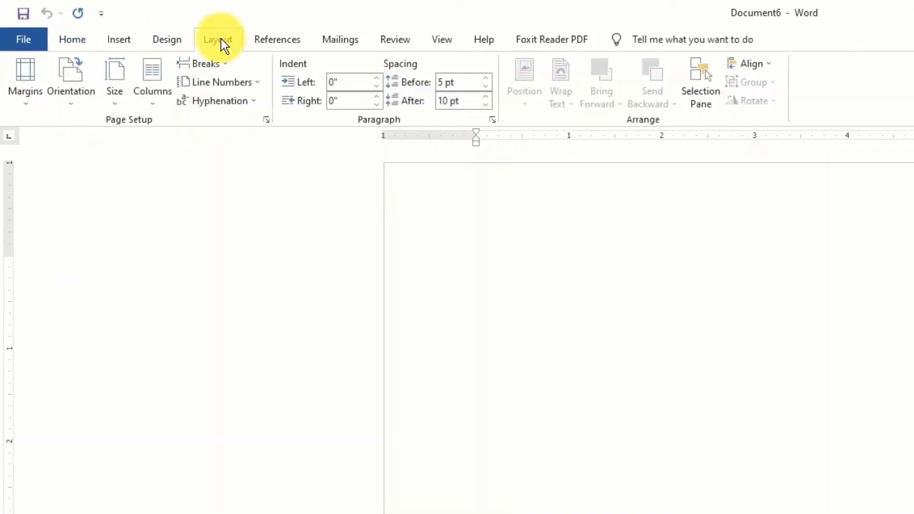
pyautogui.click(122, 93)
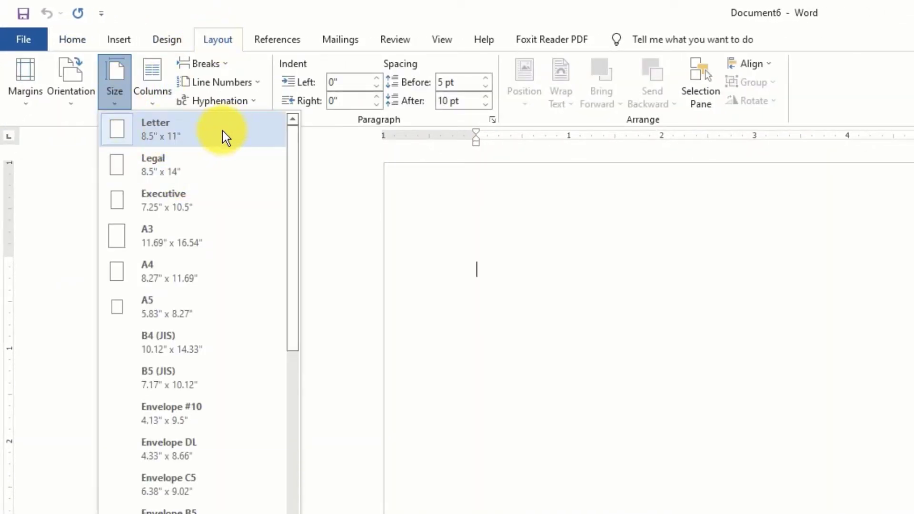
pyautogui.click(70, 83)
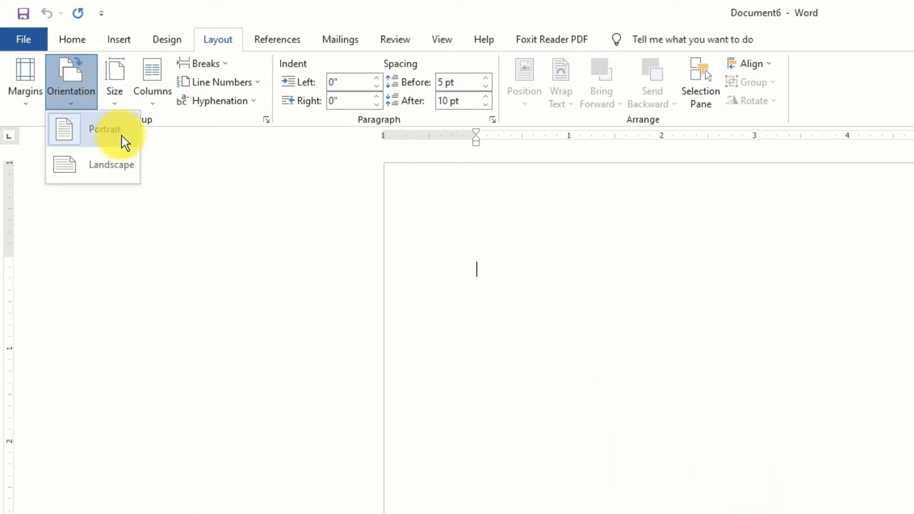
pyautogui.click(814, 413)
pyautogui.click(29, 93)
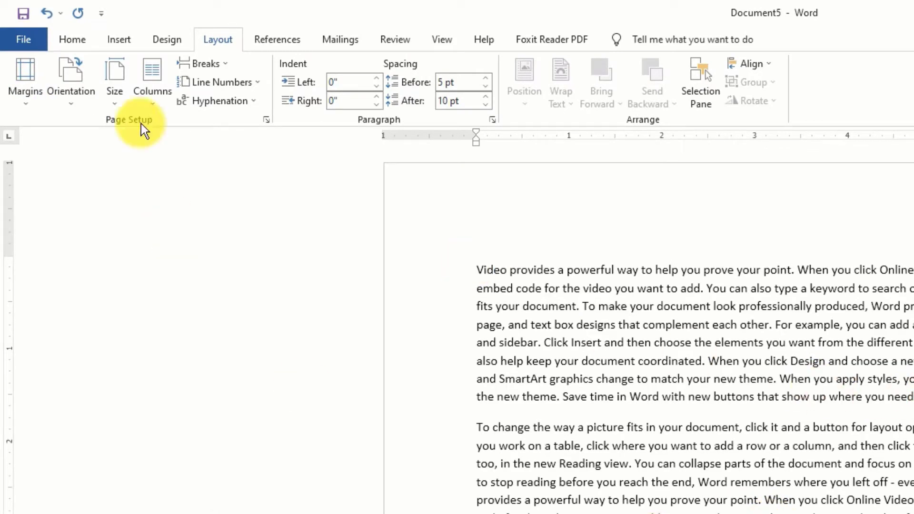
# Apply the Narrow margin preset with 0.5-inch margins on all sides to the sample text document.
pyautogui.click(23, 101)
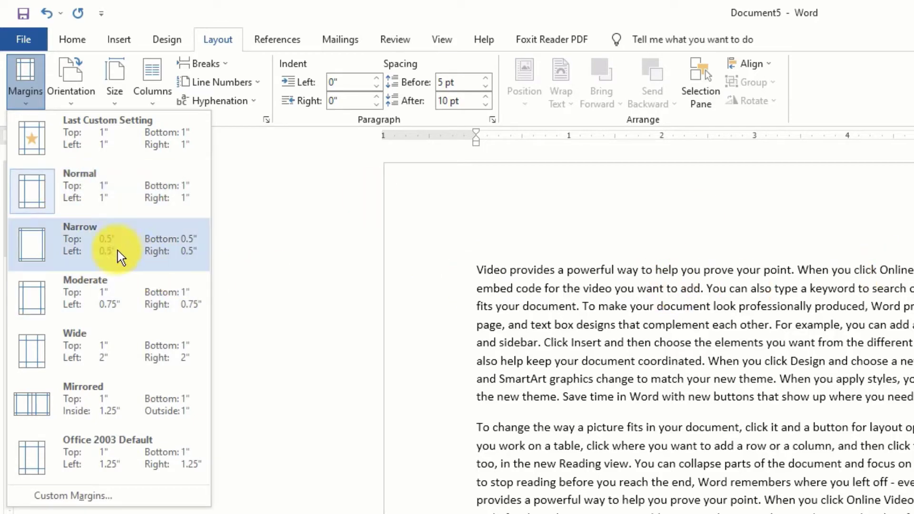
pyautogui.click(91, 238)
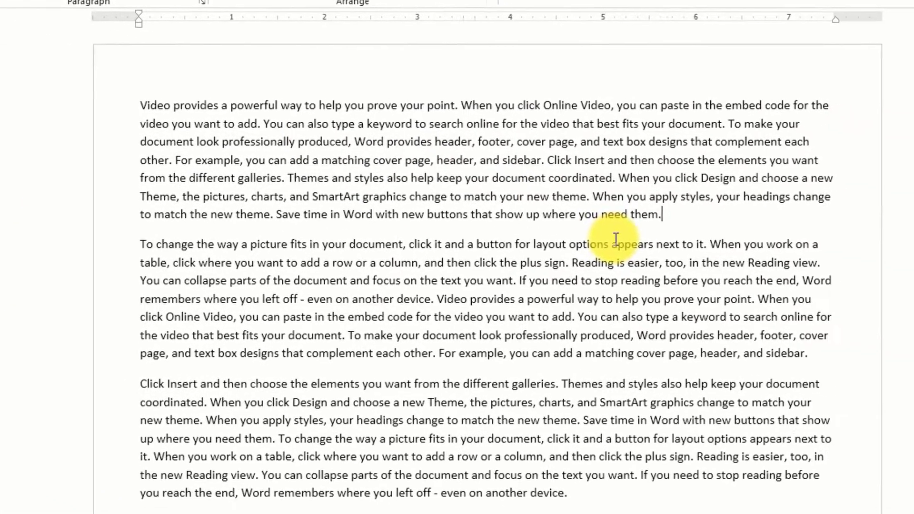
pyautogui.scroll(-10, 411, 454)
pyautogui.scroll(9, 414, 456)
pyautogui.scroll(1, 414, 455)
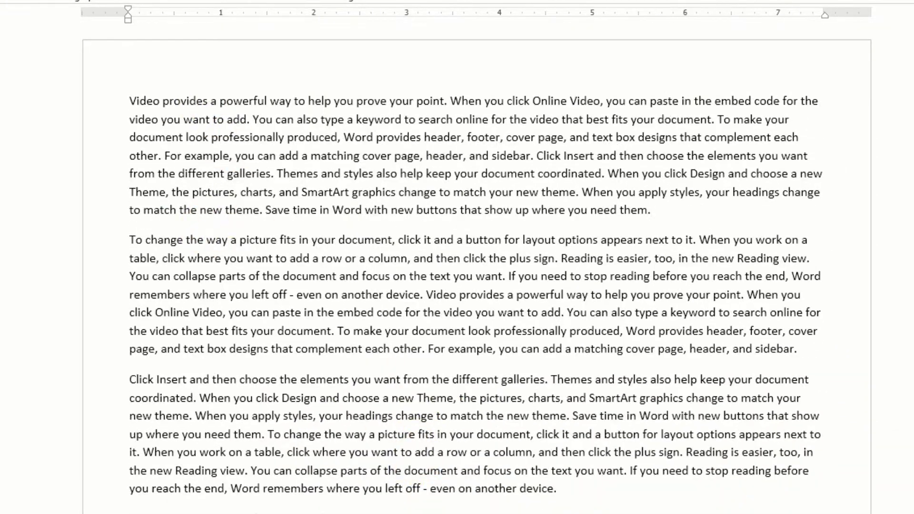
# Set a custom left margin of 1 inch for the whole document.
pyautogui.click(16, 79)
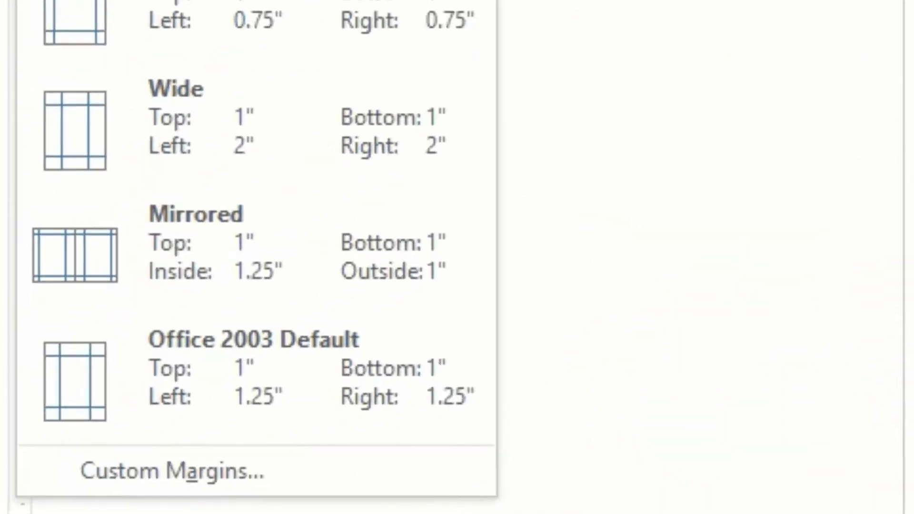
pyautogui.click(91, 497)
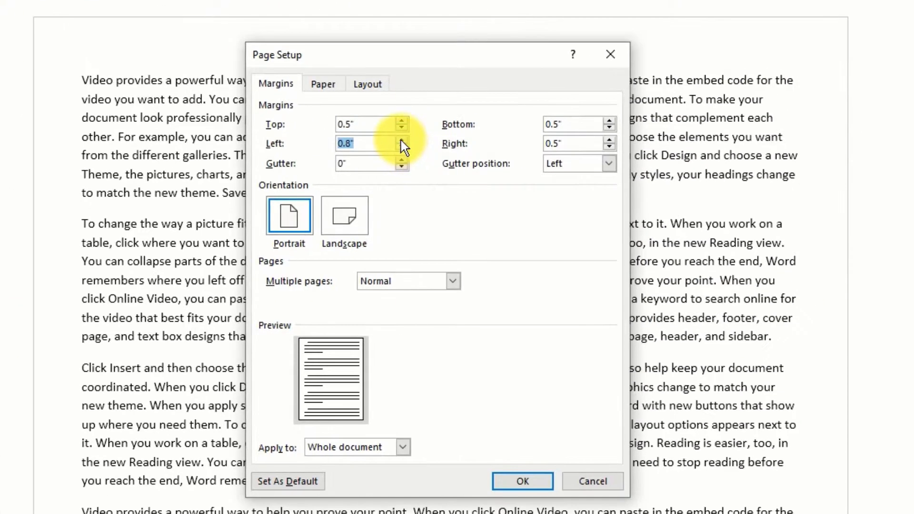
pyautogui.write('1')
pyautogui.click(514, 482)
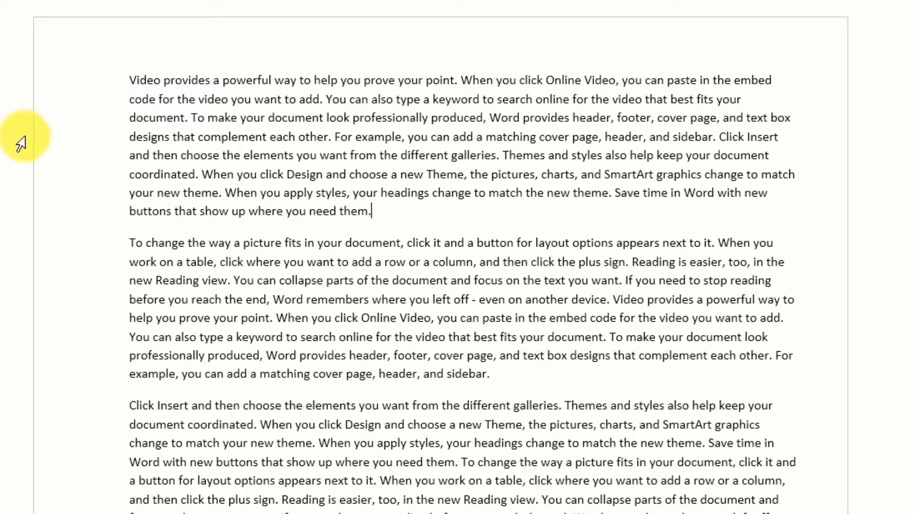
# Select all the text in the document and justify it.
pyautogui.scroll(-4, 139, 336)
pyautogui.scroll(-5, 138, 337)
pyautogui.scroll(-7, 472, 385)
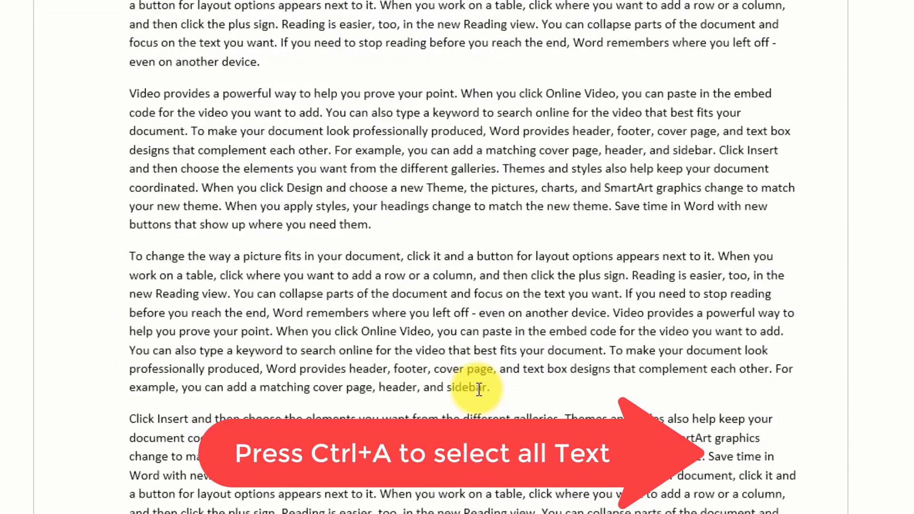
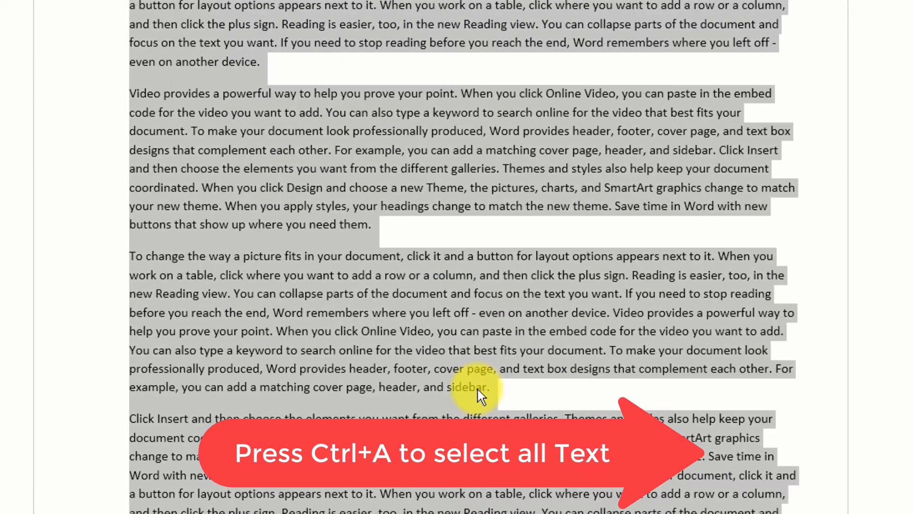
pyautogui.hotkey('ctrl', 'j')
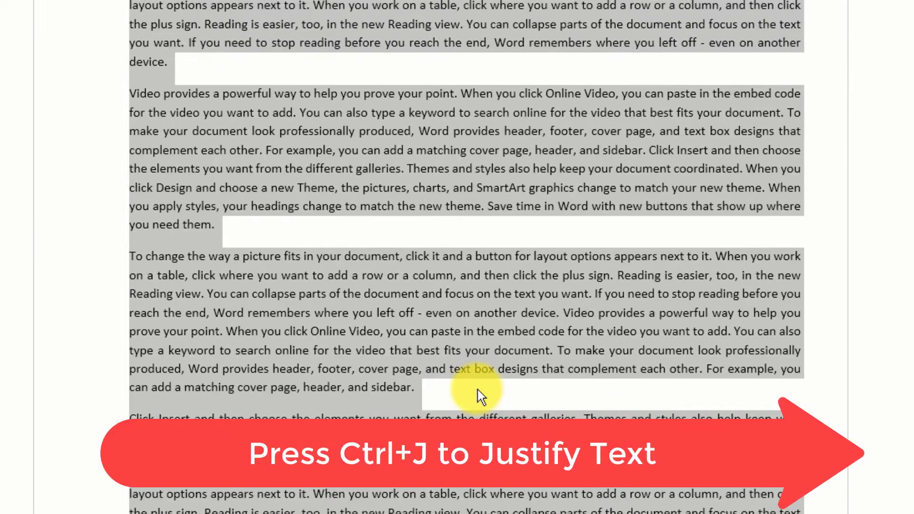
# Review the margin values in Page Setup and look through the justified text on all pages.
pyautogui.scroll(10, 478, 390)
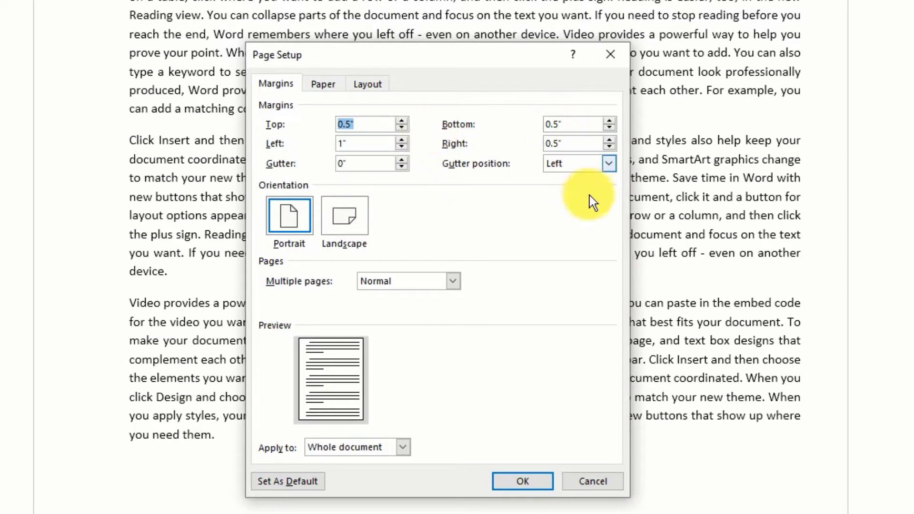
pyautogui.press('Return')
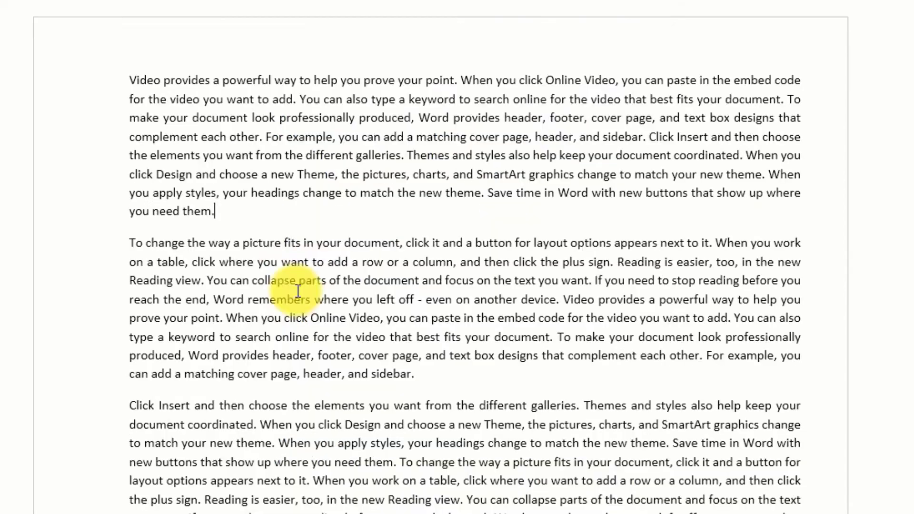
pyautogui.scroll(-4, 270, 232)
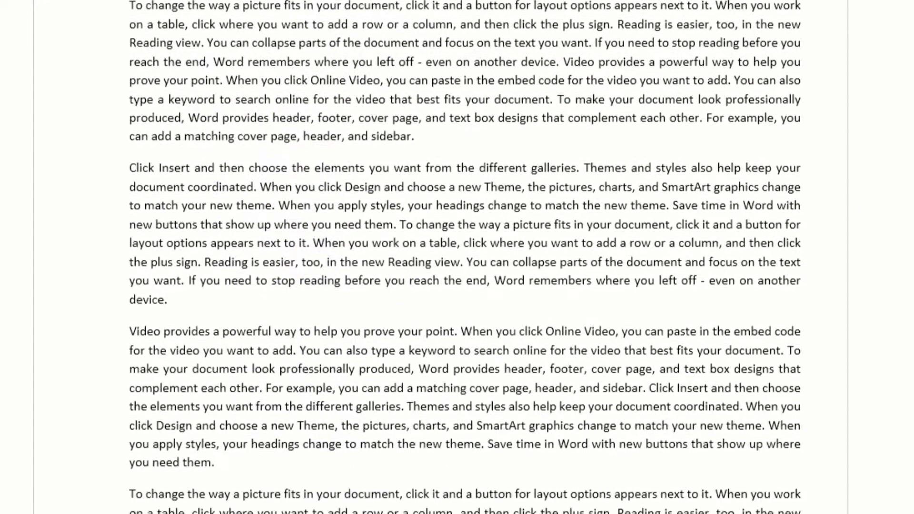
pyautogui.scroll(-20, 895, 202)
pyautogui.scroll(6, 464, 257)
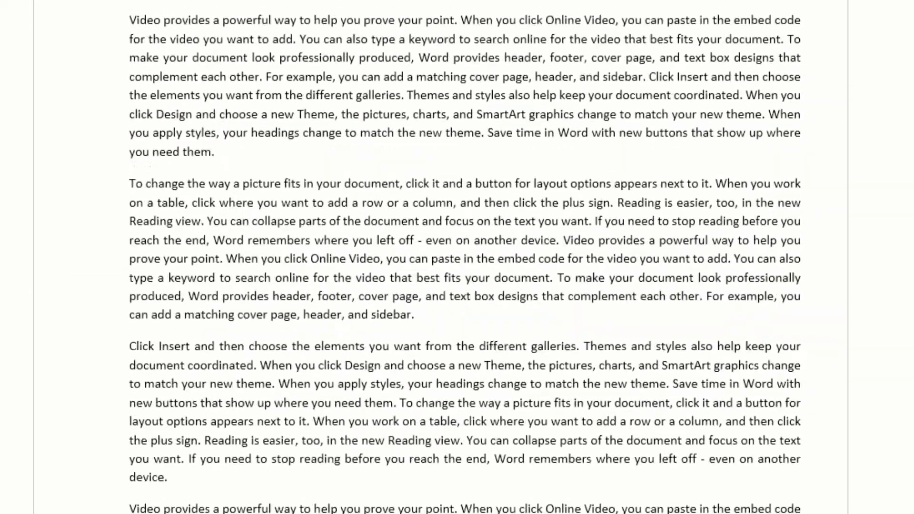
pyautogui.scroll(-6, 464, 257)
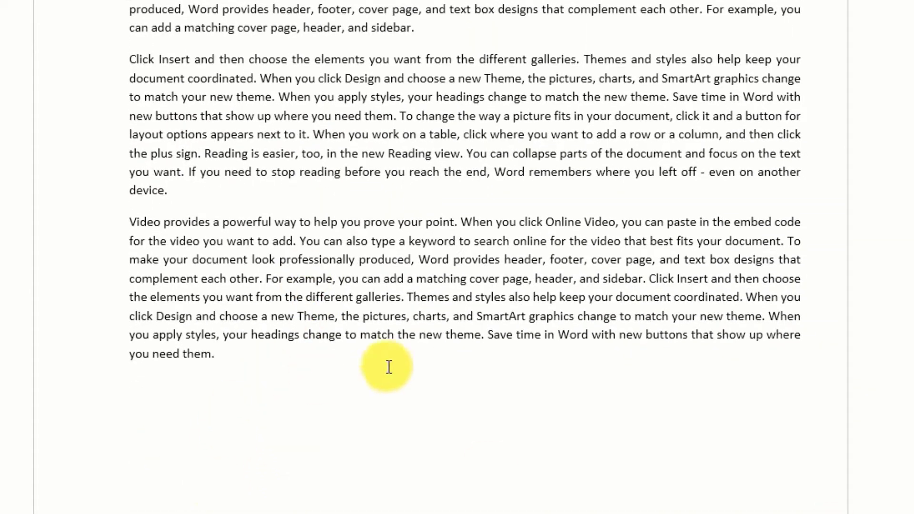
pyautogui.scroll(6, 464, 257)
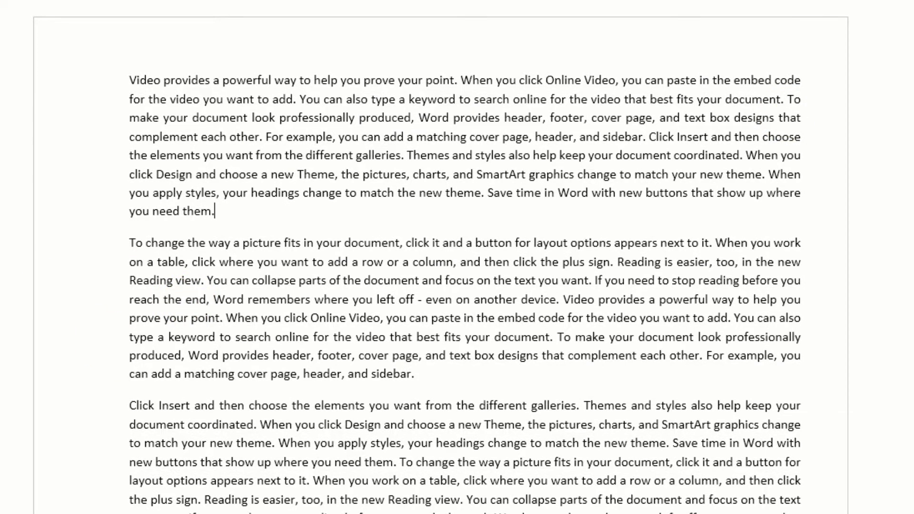
# Change the document's paper size to Legal (8.5 x 14 inches) and check the resized pages.
pyautogui.click(41, 24)
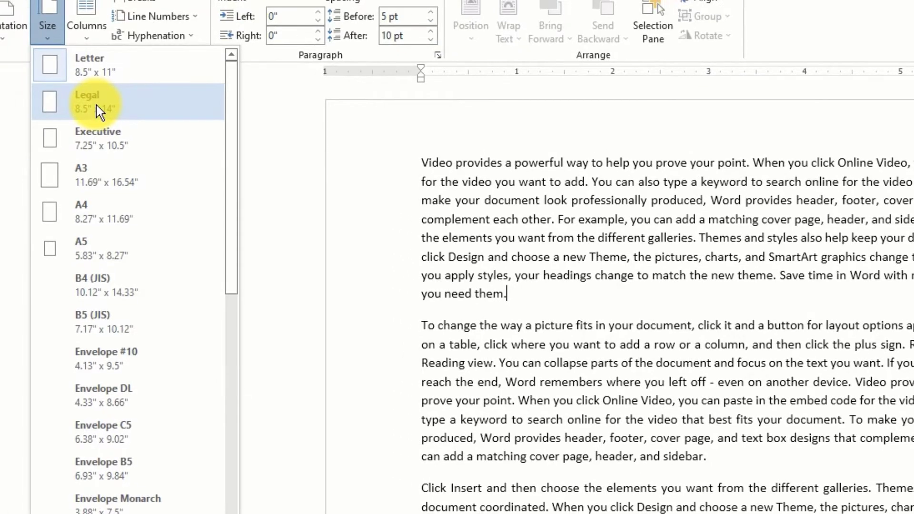
pyautogui.click(98, 105)
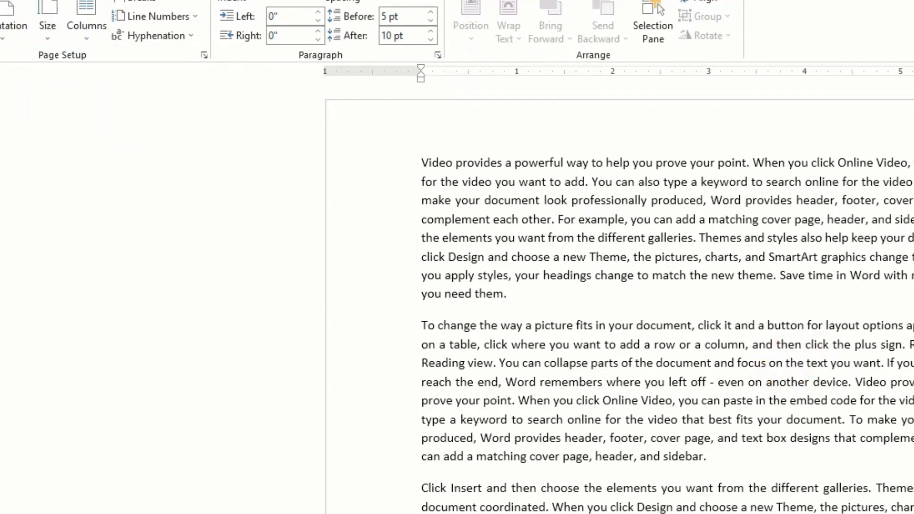
pyautogui.scroll(-5, 634, 340)
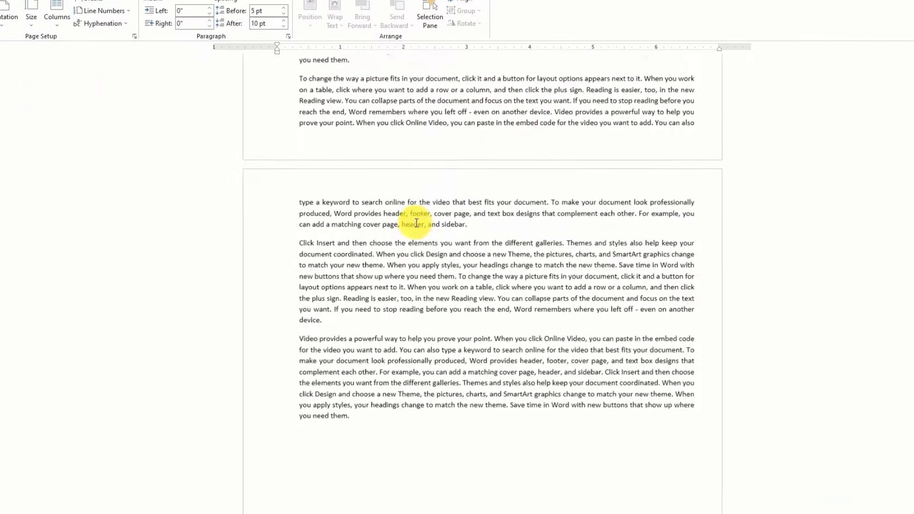
pyautogui.scroll(-6, 417, 224)
pyautogui.scroll(2, 417, 224)
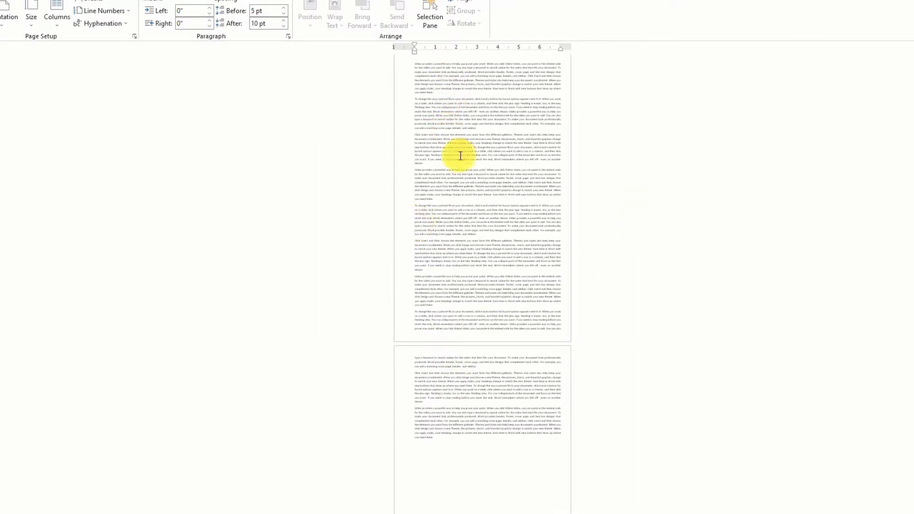
# Look through the available paper sizes and set the document to Letter (8.5 x 11 inches).
pyautogui.click(29, 27)
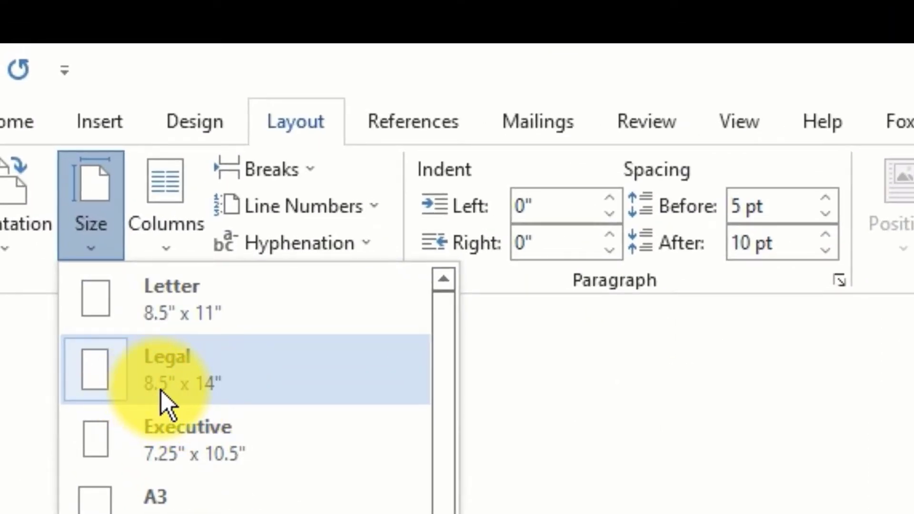
pyautogui.scroll(-6, 450, 485)
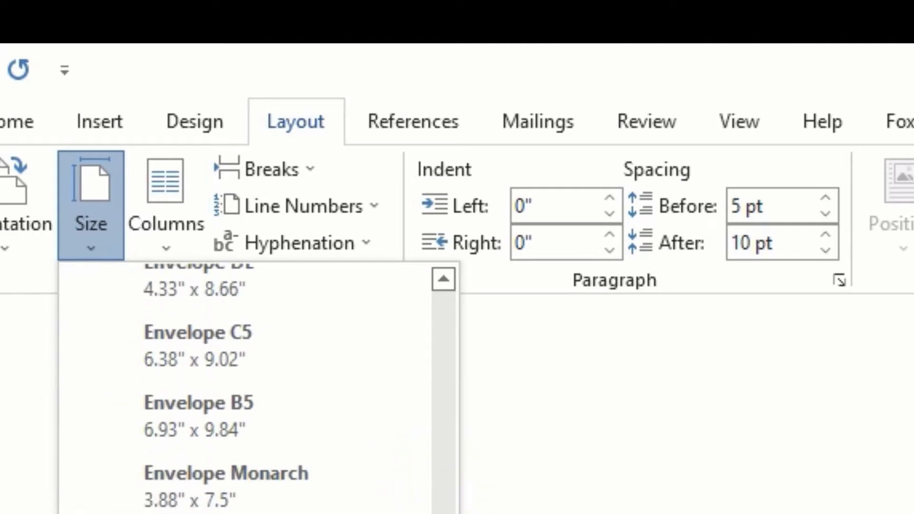
pyautogui.moveTo(449, 509); pyautogui.dragTo(459, 307)
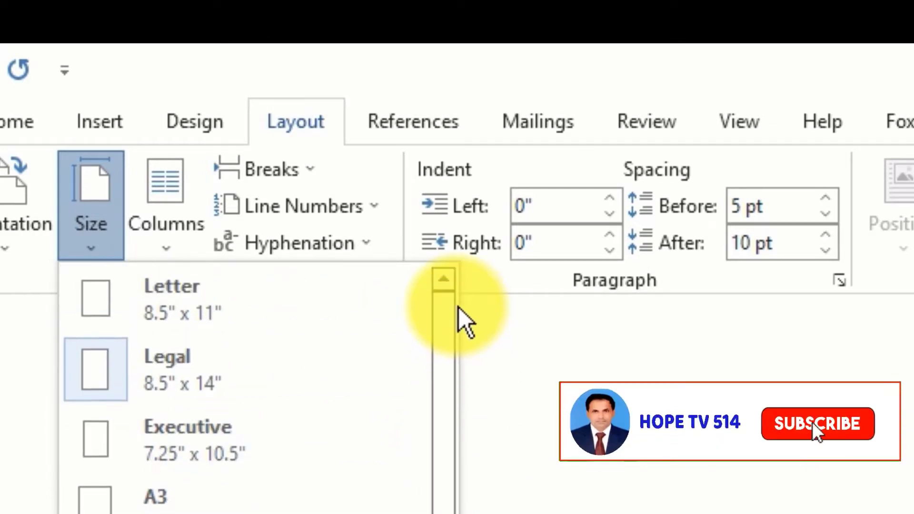
pyautogui.click(212, 310)
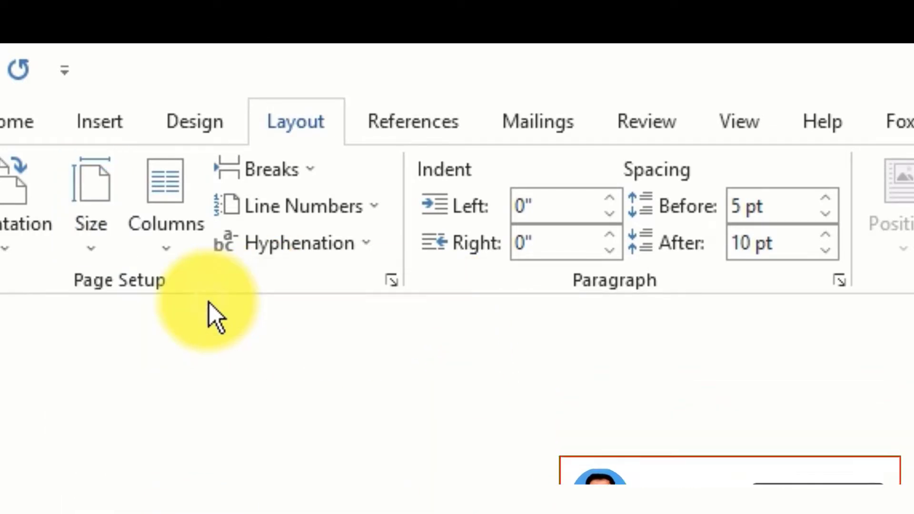
# Change the paper size to Legal (8.5 x 14 inches) and switch it to A4 (8.27 x 11.69 inches).
pyautogui.click(67, 235)
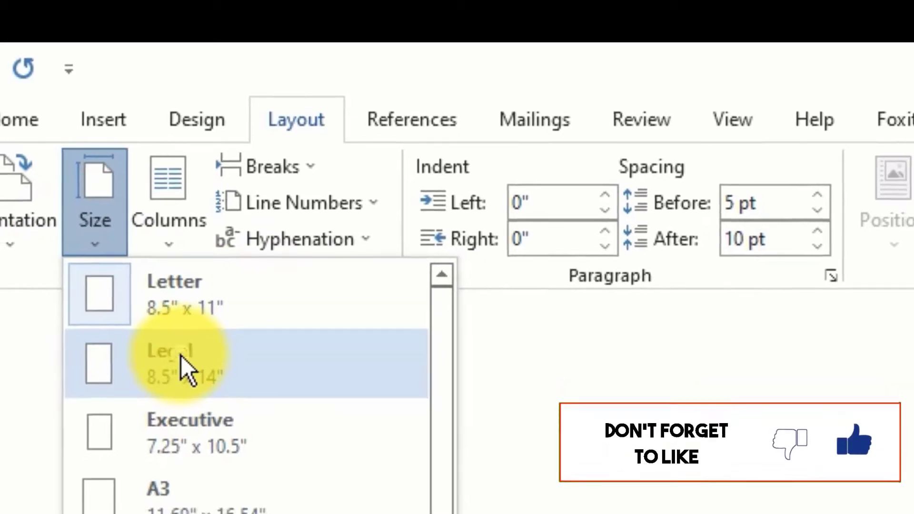
pyautogui.click(186, 371)
pyautogui.click(90, 210)
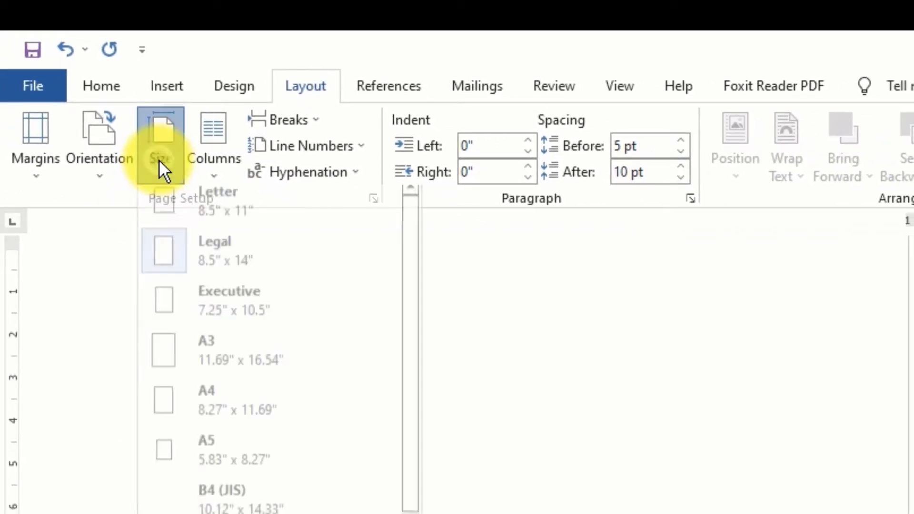
pyautogui.click(241, 423)
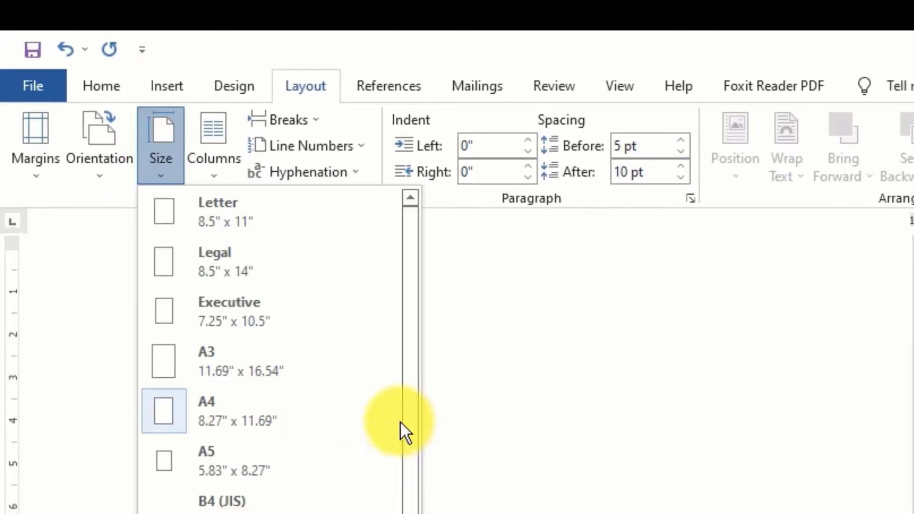
# Set the paper size to Oficio 8.5x13 and check the resized pages from the beginning of the document.
pyautogui.scroll(-5, 399, 421)
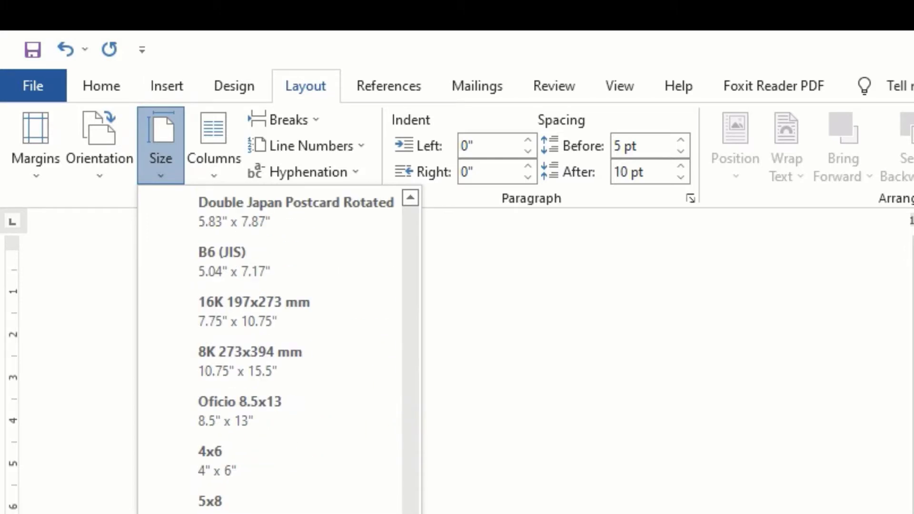
pyautogui.click(247, 416)
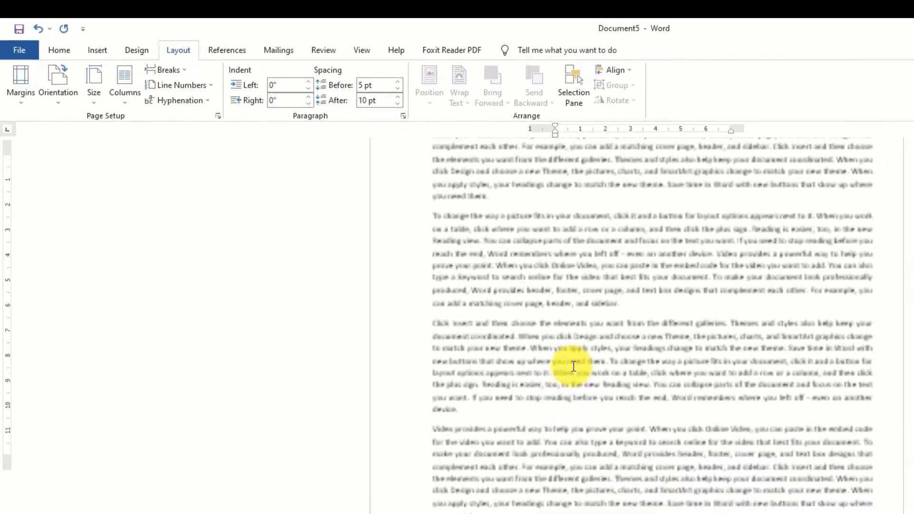
pyautogui.scroll(2, 573, 366)
pyautogui.scroll(4, 572, 366)
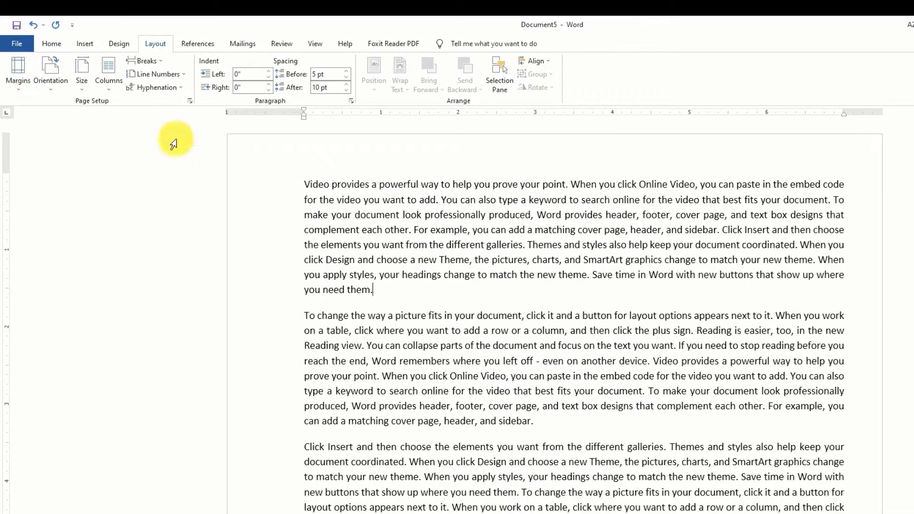
# Apply the Narrow margin preset with 0.5-inch margins and set the page orientation to Portrait.
pyautogui.click(17, 76)
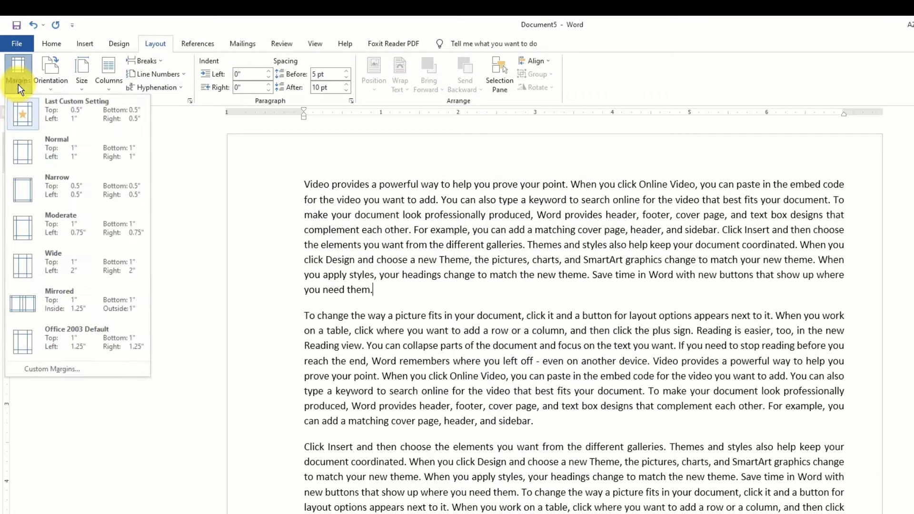
pyautogui.click(58, 188)
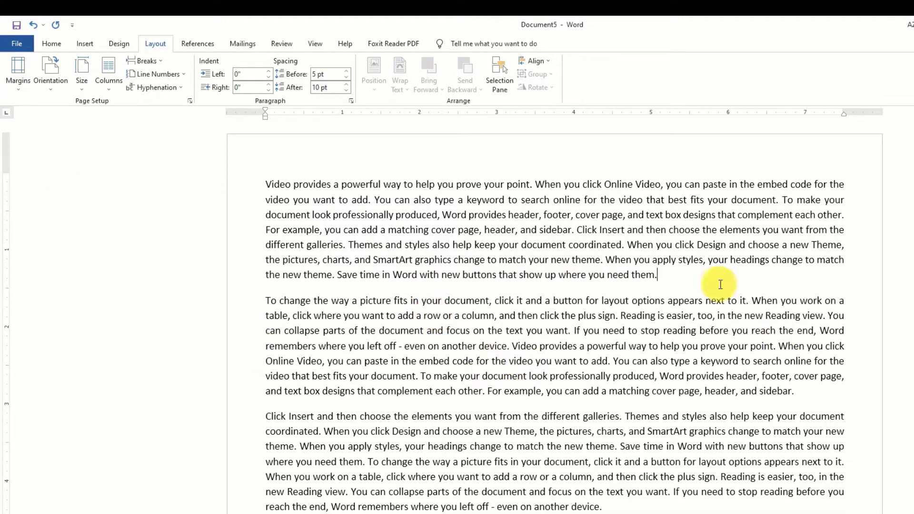
pyautogui.click(53, 86)
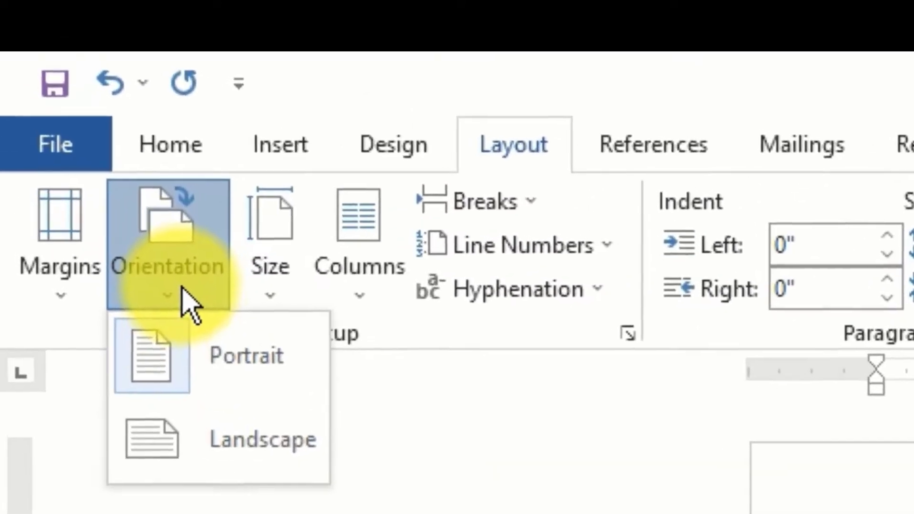
pyautogui.click(218, 357)
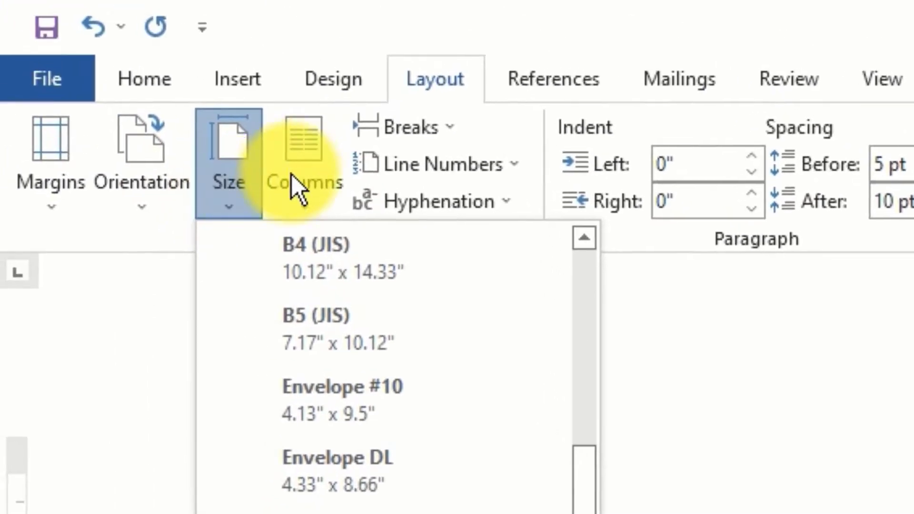
# Review the available paper sizes and the margin presets without applying any of them.
pyautogui.scroll(5, 543, 310)
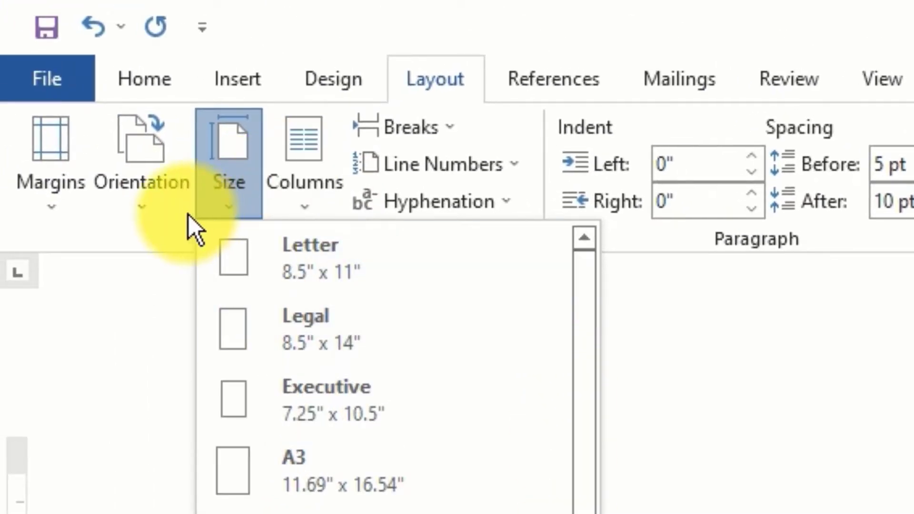
pyautogui.click(159, 205)
pyautogui.click(50, 201)
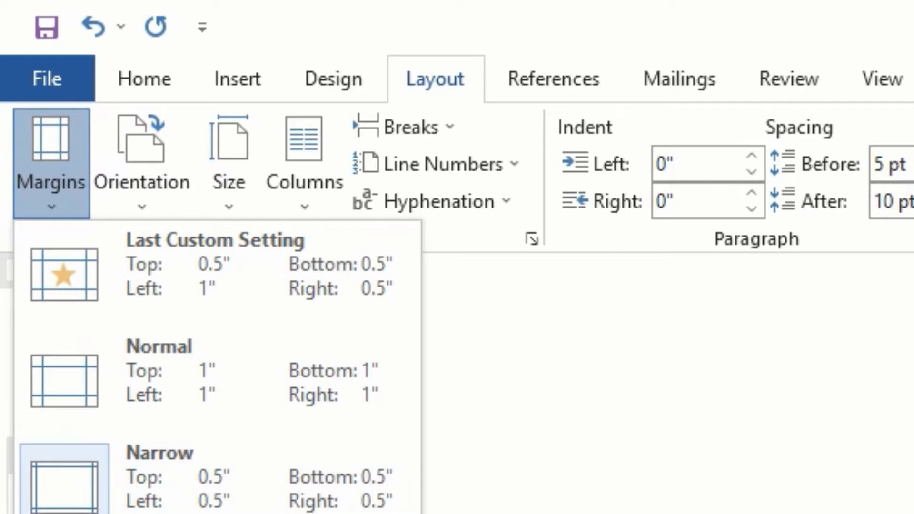
pyautogui.press('Escape')
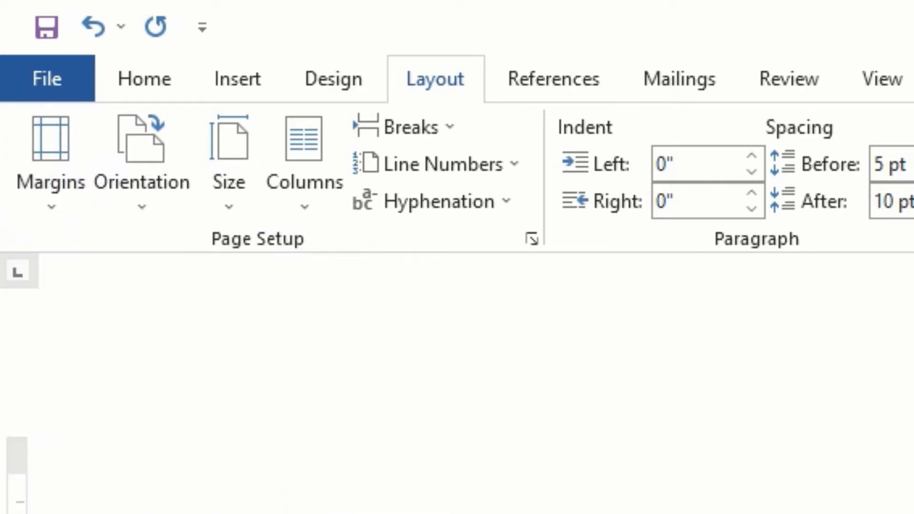
# Switch the document view to show multiple pages side by side.
pyautogui.click(882, 79)
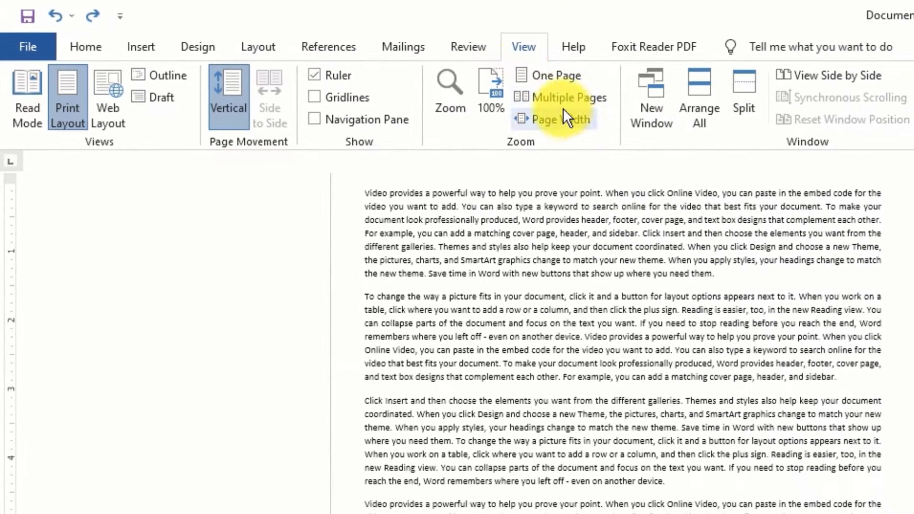
pyautogui.click(562, 97)
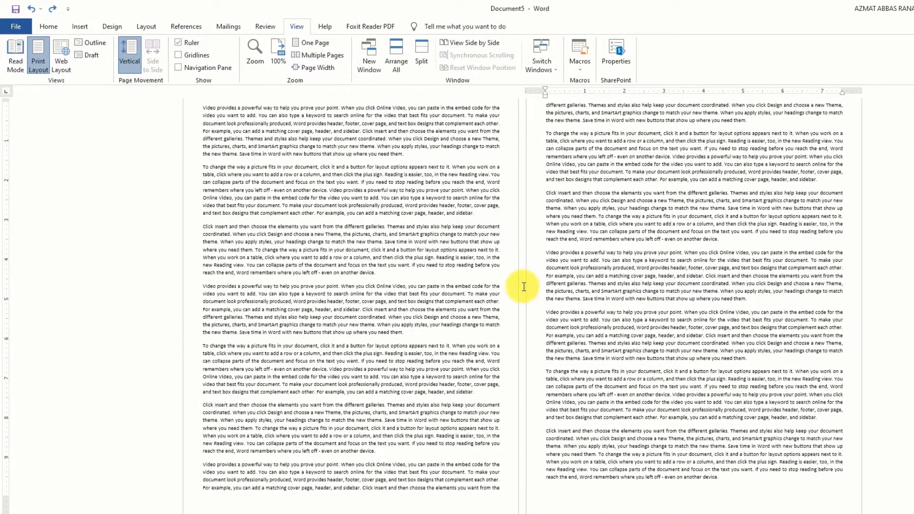
# Examine the multiple-pages and apply-to options in the custom margin settings and cancel without changing anything.
pyautogui.click(143, 26)
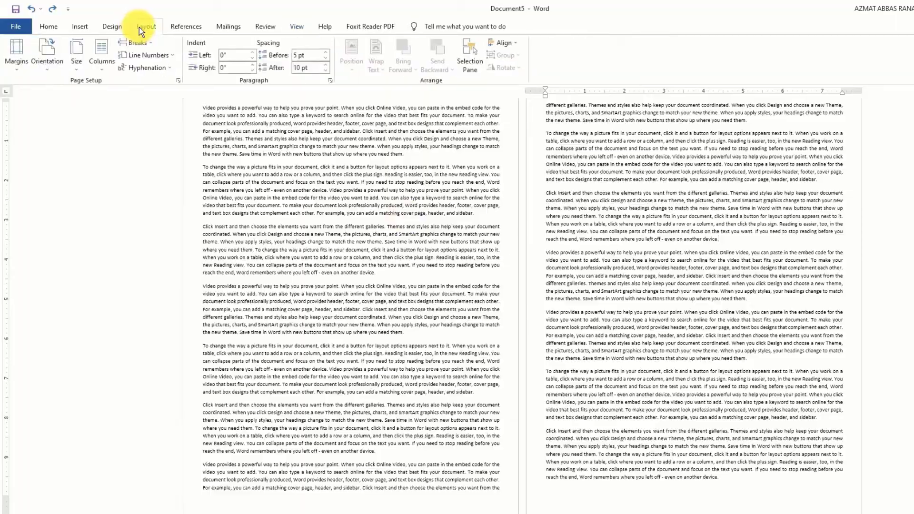
pyautogui.click(18, 64)
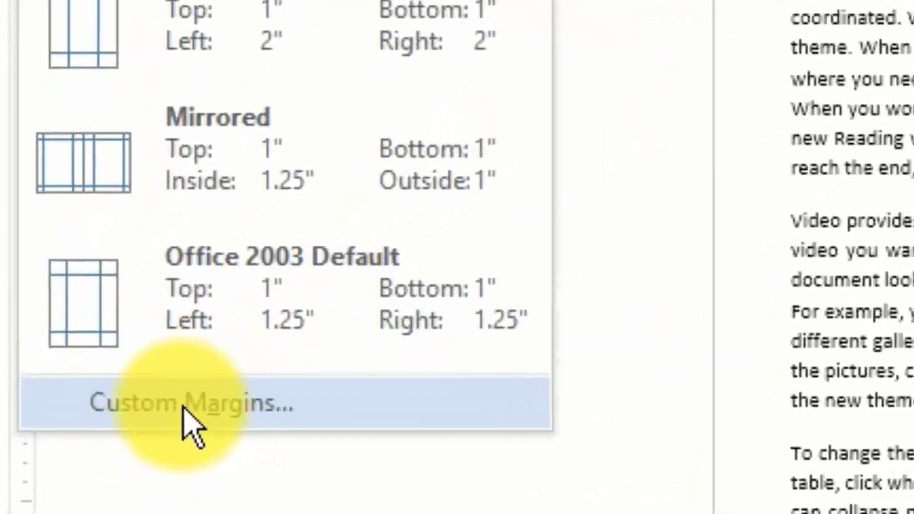
pyautogui.click(67, 469)
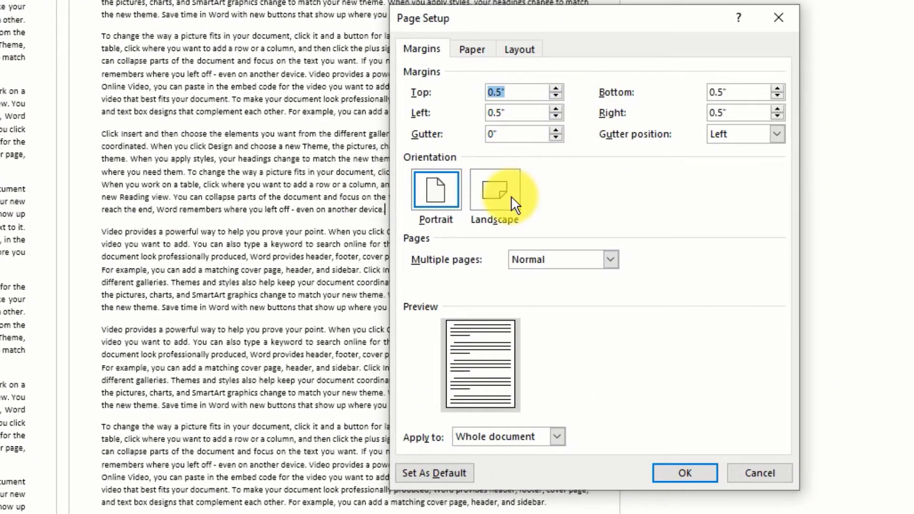
pyautogui.click(611, 260)
pyautogui.click(611, 261)
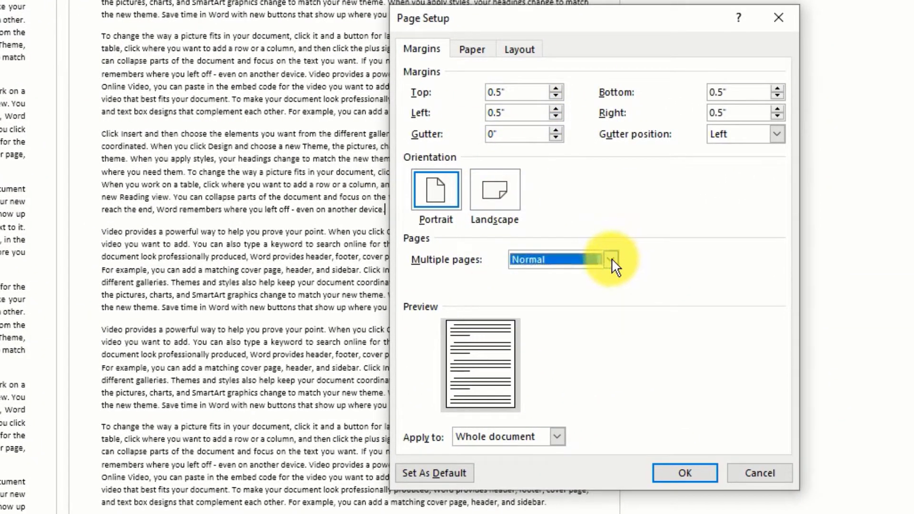
pyautogui.click(556, 436)
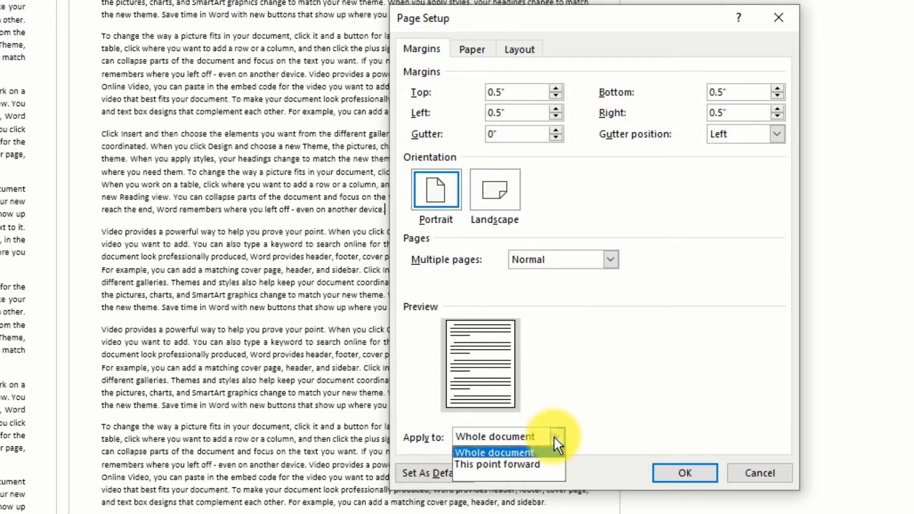
pyautogui.click(531, 451)
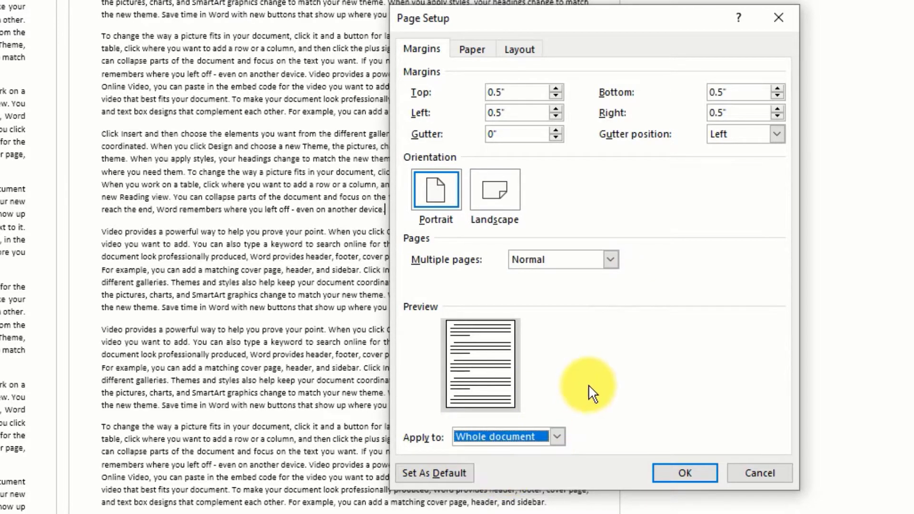
pyautogui.click(755, 463)
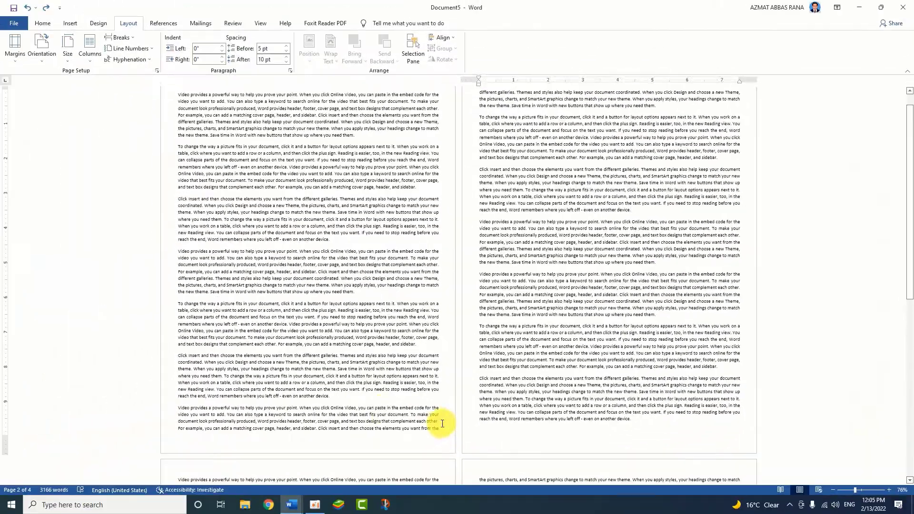
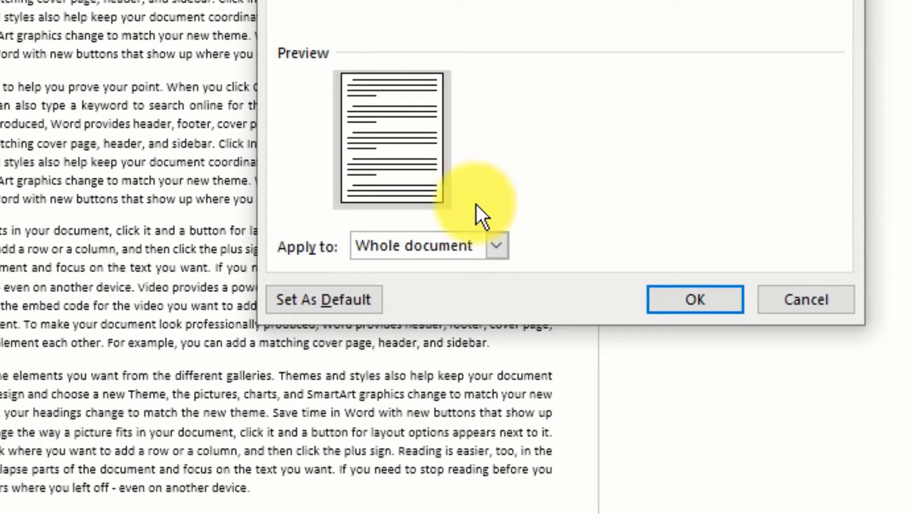
# Apply the custom page setup to the selected text only and compare the resulting pages across the document.
pyautogui.click(486, 245)
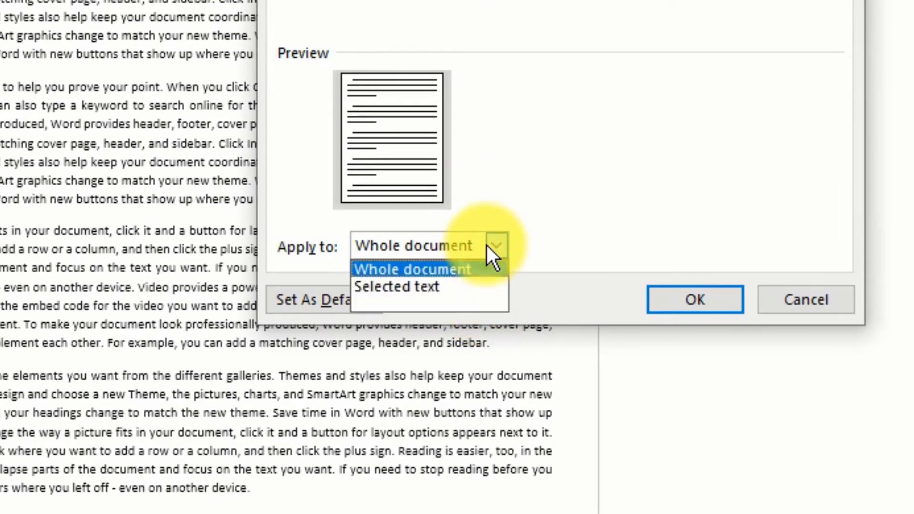
pyautogui.click(427, 288)
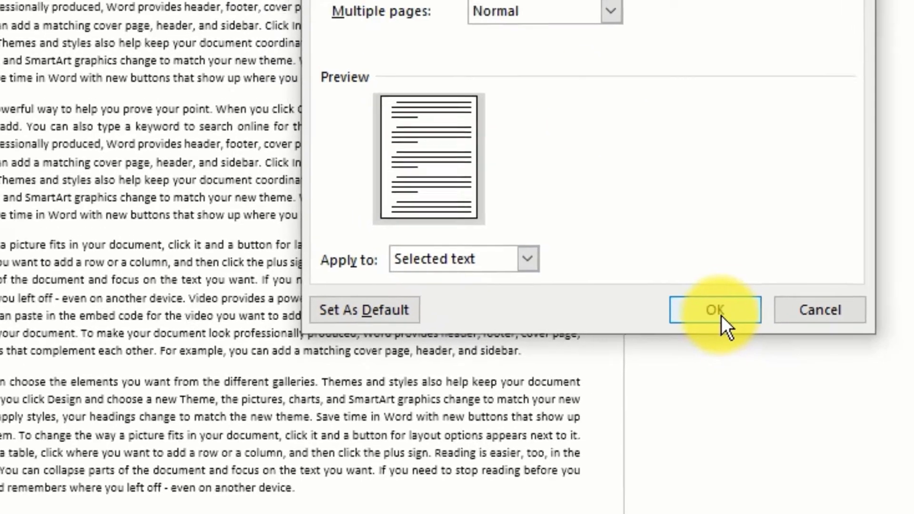
pyautogui.click(702, 305)
pyautogui.scroll(-2, 184, 287)
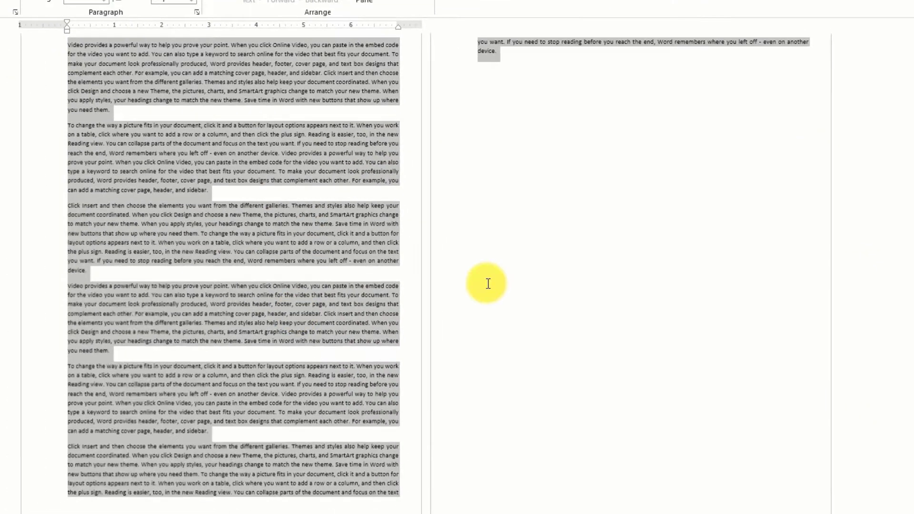
pyautogui.scroll(-6, 488, 285)
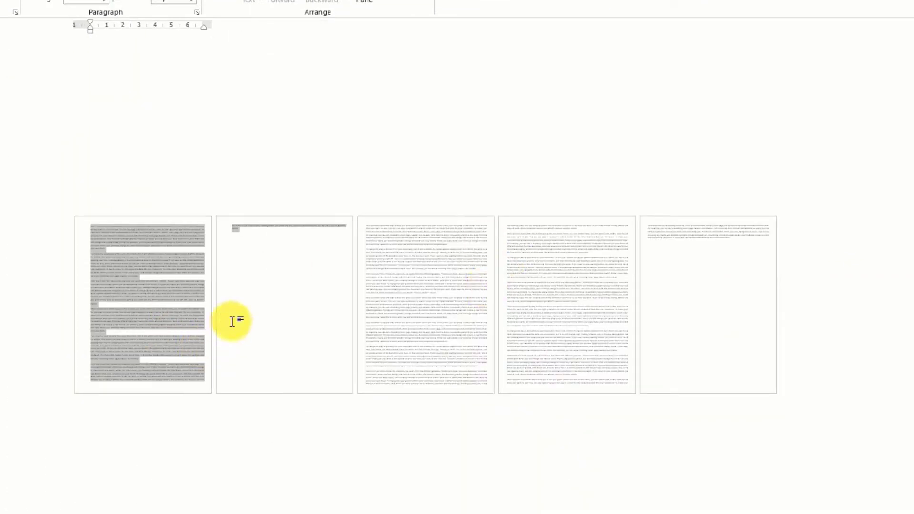
pyautogui.click(229, 320)
pyautogui.scroll(3, 295, 285)
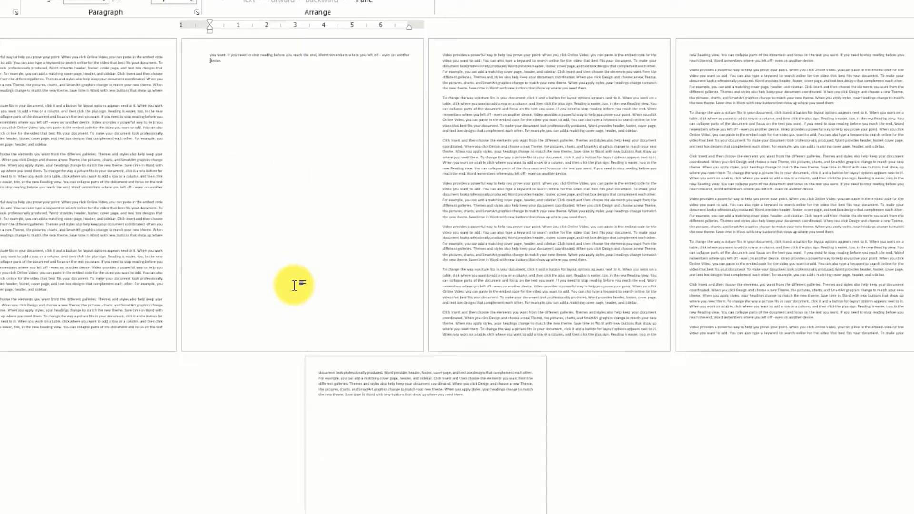
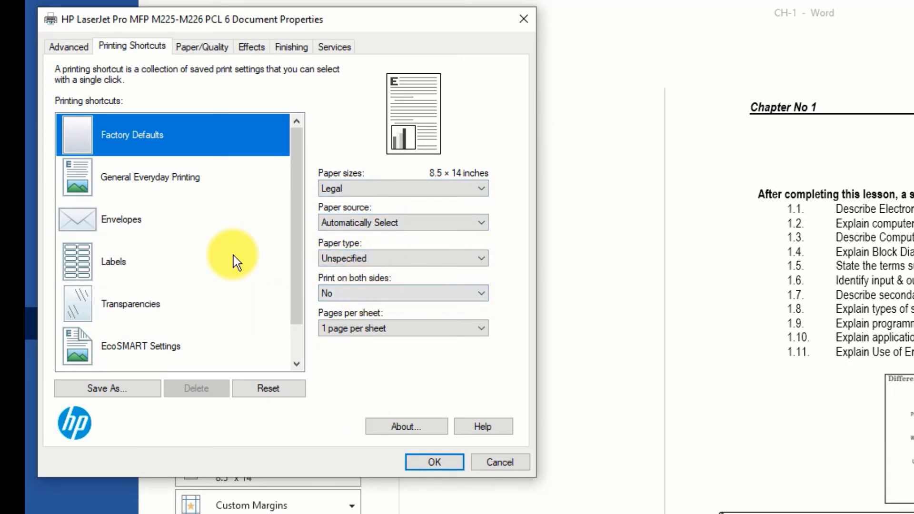
# Review the HP LaserJet printer's advanced document settings and cancel out of its properties.
pyautogui.click(68, 47)
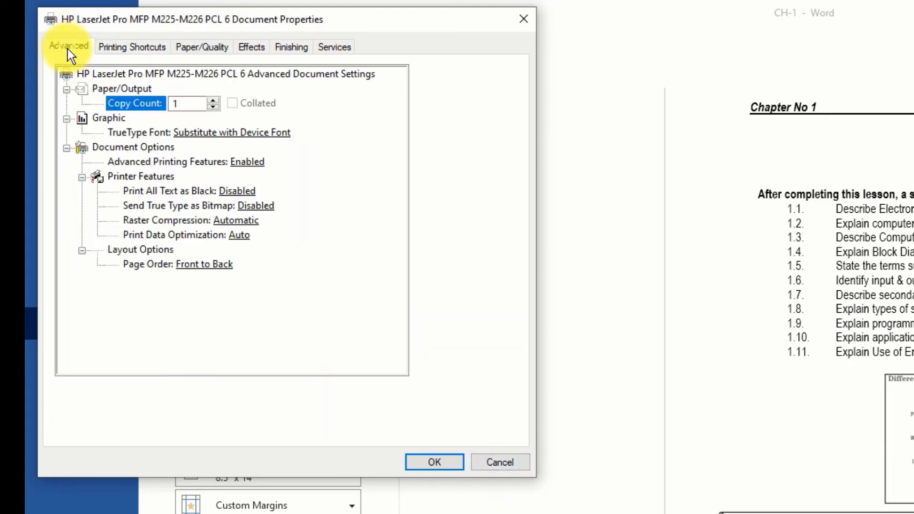
pyautogui.click(495, 458)
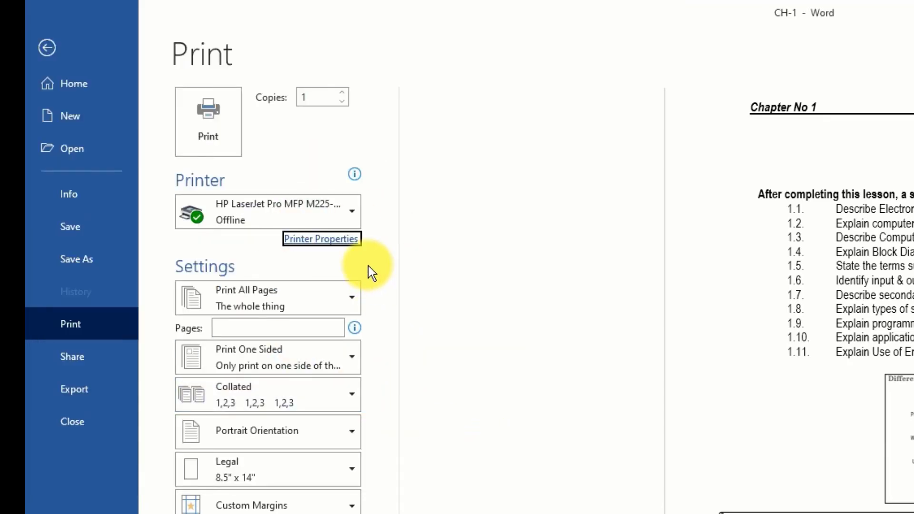
# Review the paper and layout settings in Page Setup, including the section direction choices, and cancel without changes.
pyautogui.click(334, 513)
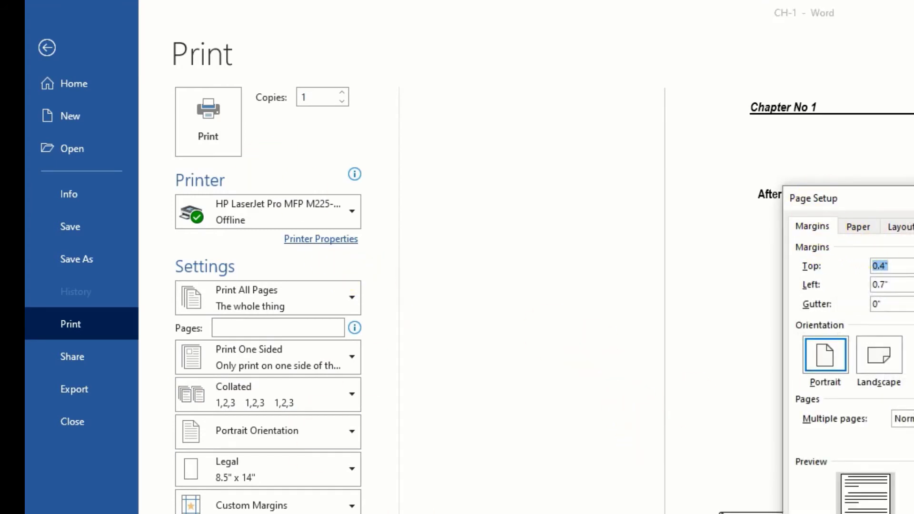
pyautogui.click(855, 226)
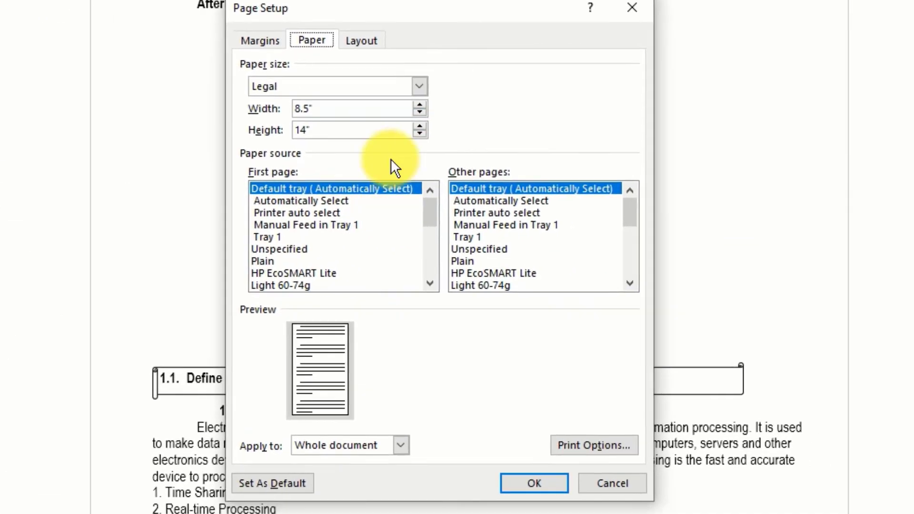
pyautogui.click(360, 42)
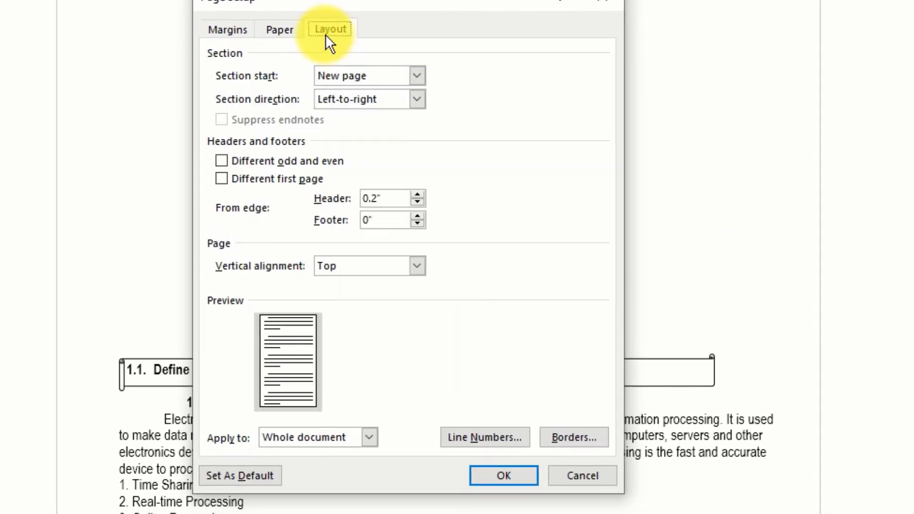
pyautogui.click(417, 99)
pyautogui.click(417, 99)
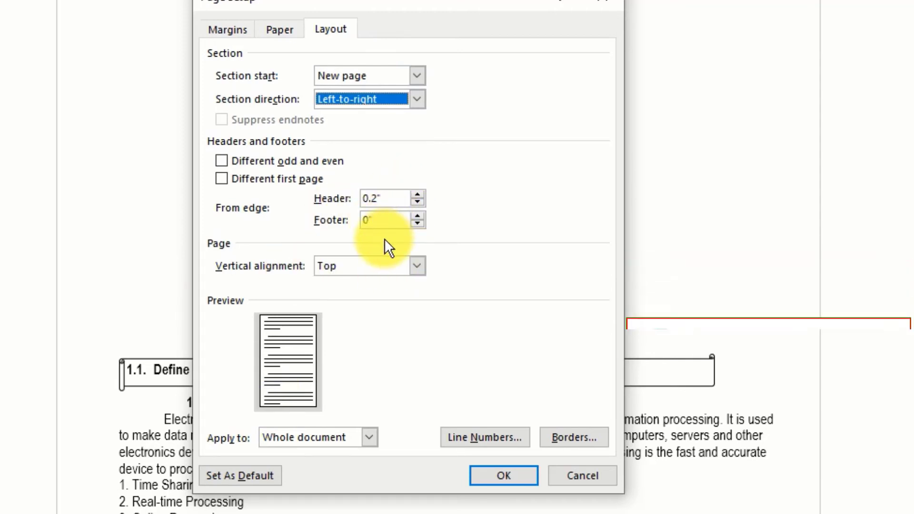
pyautogui.click(582, 473)
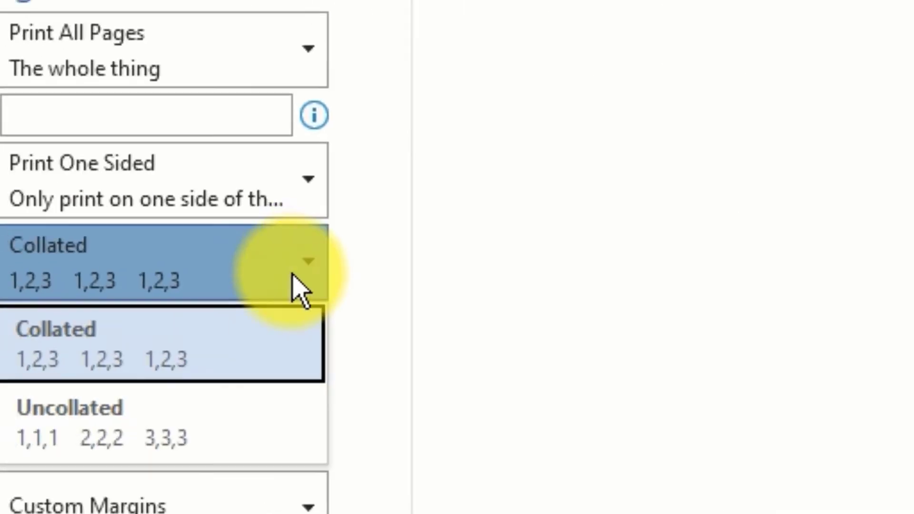
# Look at the Collated and Uncollated choices in the print settings without changing the selection.
pyautogui.click(301, 285)
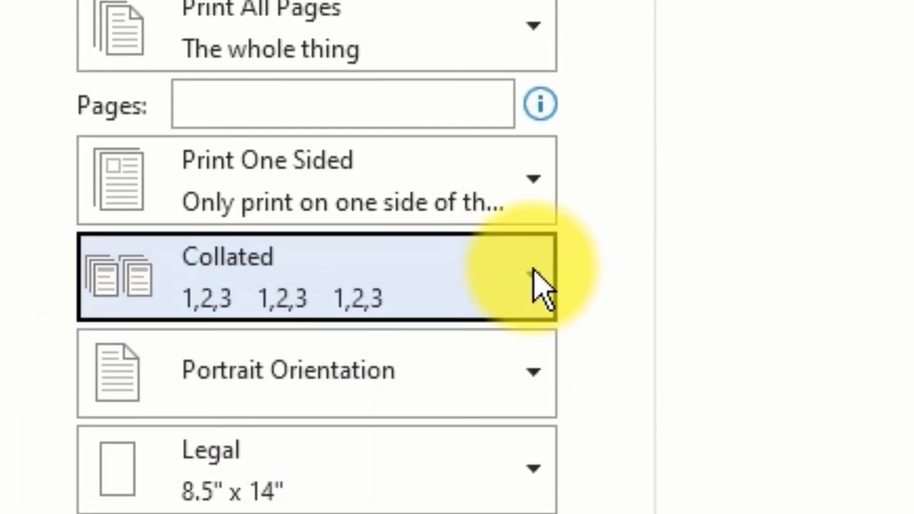
pyautogui.click(542, 286)
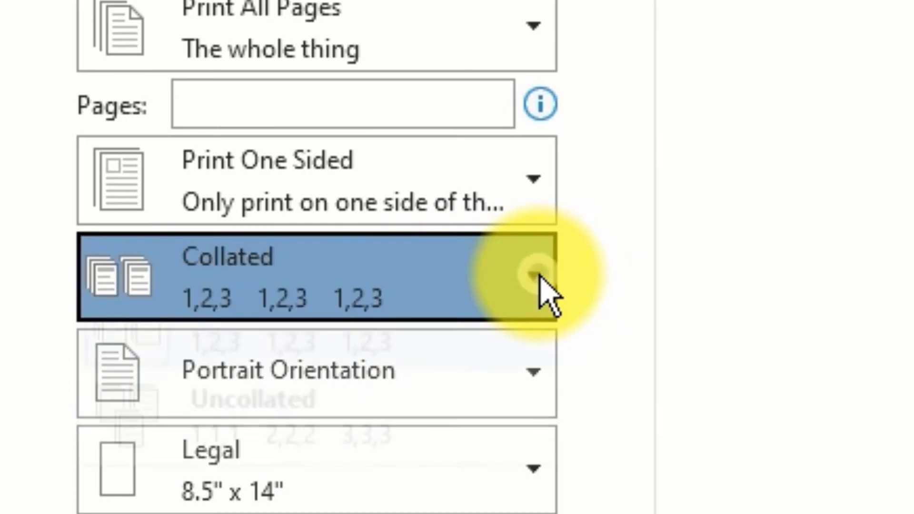
pyautogui.click(543, 286)
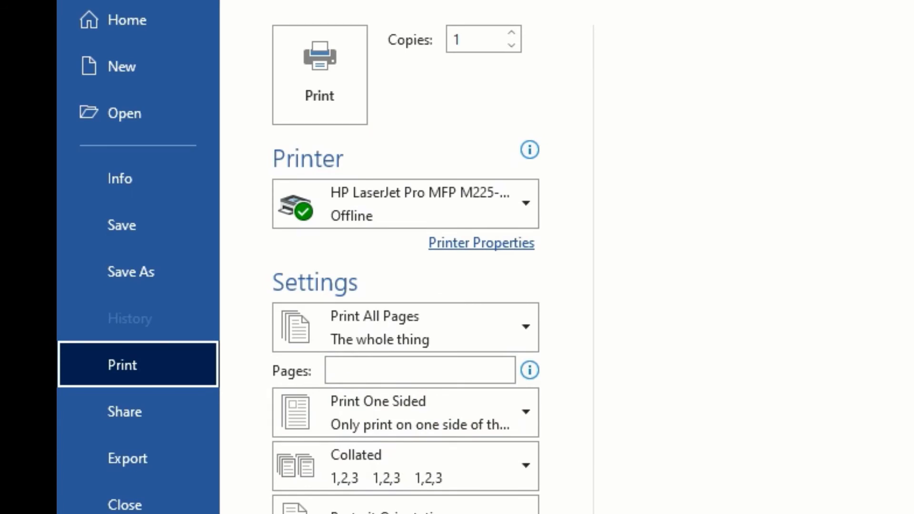
# Switch the print order to Uncollated and set the number of copies to 5.
pyautogui.click(513, 35)
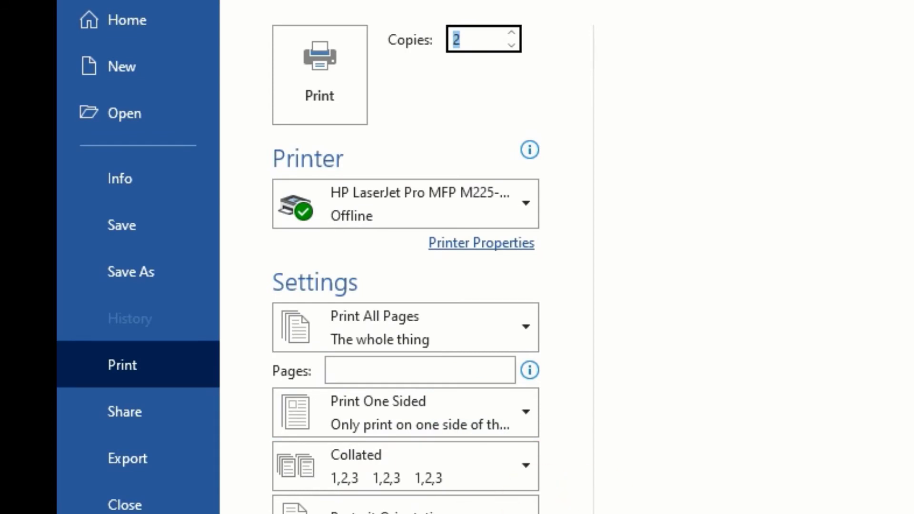
pyautogui.click(405, 465)
pyautogui.click(405, 414)
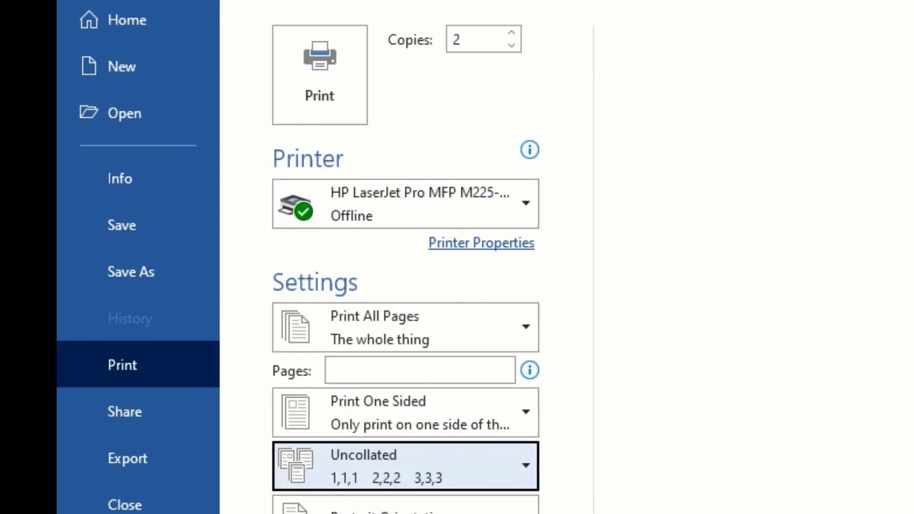
pyautogui.click(512, 32)
pyautogui.click(512, 32)
pyautogui.click(513, 32)
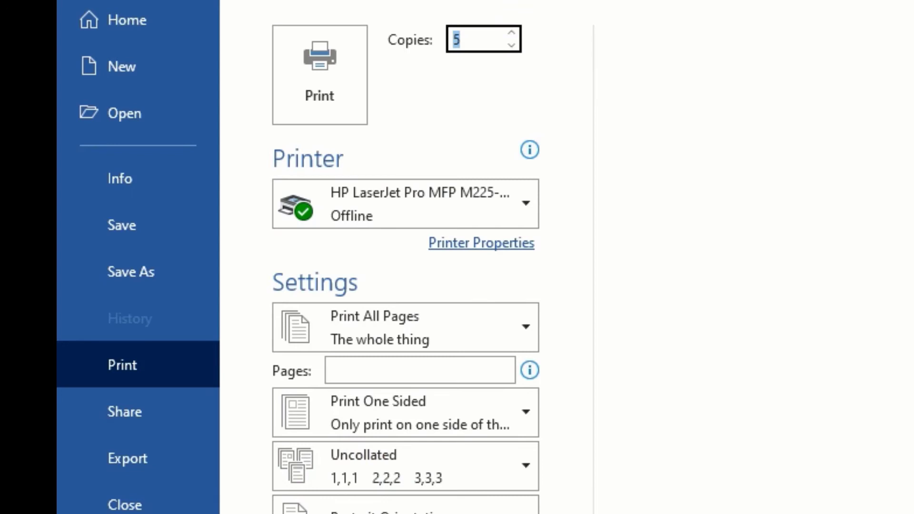
# Reset the number of copies to 1 and switch the print order back to Collated.
pyautogui.click(507, 46)
pyautogui.click(508, 46)
pyautogui.click(507, 46)
pyautogui.click(508, 45)
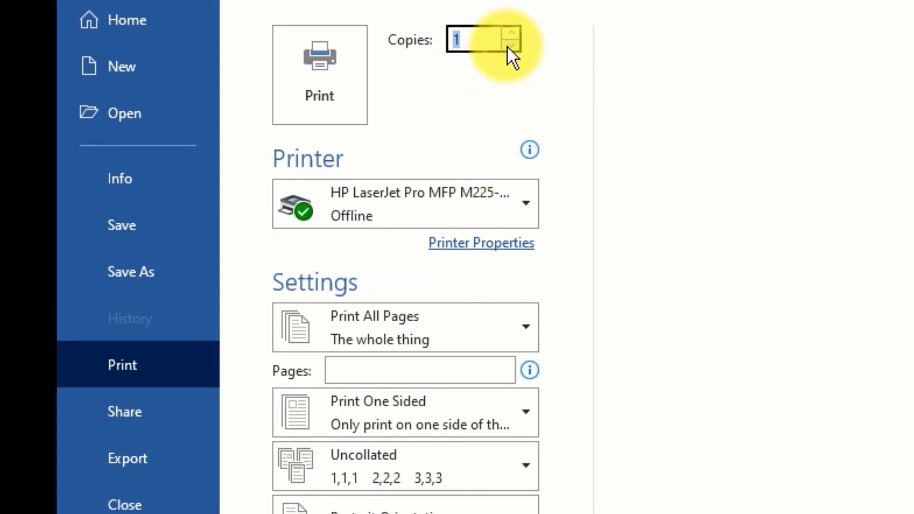
pyautogui.click(527, 459)
pyautogui.click(419, 505)
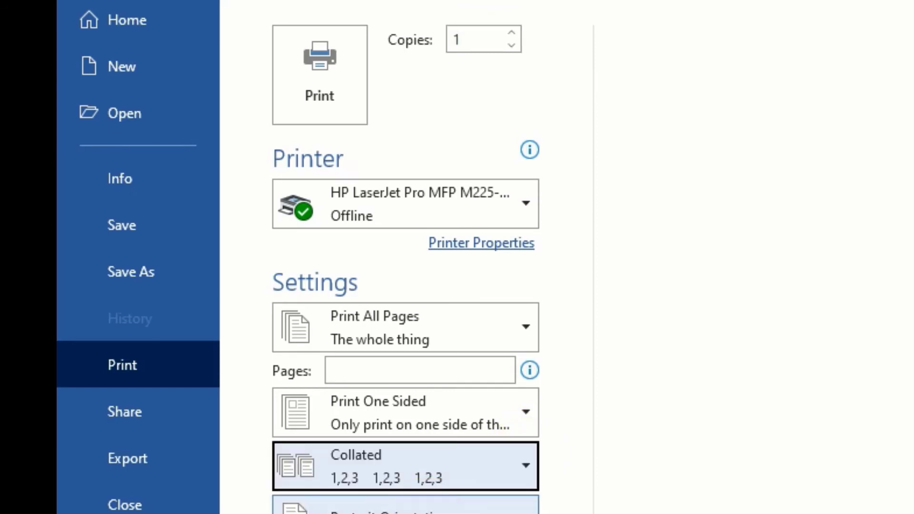
# Try raising the copy count and changing the print order, and restore a single collated copy.
pyautogui.click(509, 31)
pyautogui.click(510, 44)
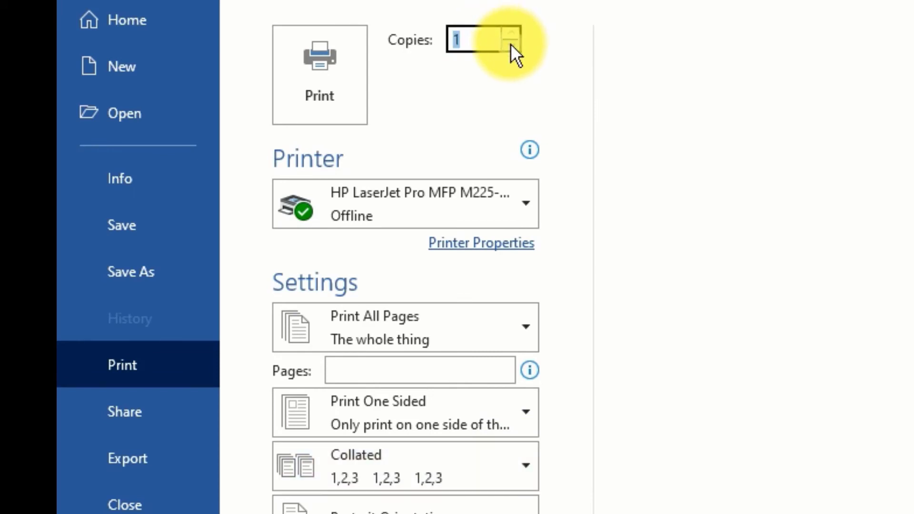
pyautogui.click(513, 466)
pyautogui.click(405, 513)
pyautogui.click(513, 466)
pyautogui.click(401, 513)
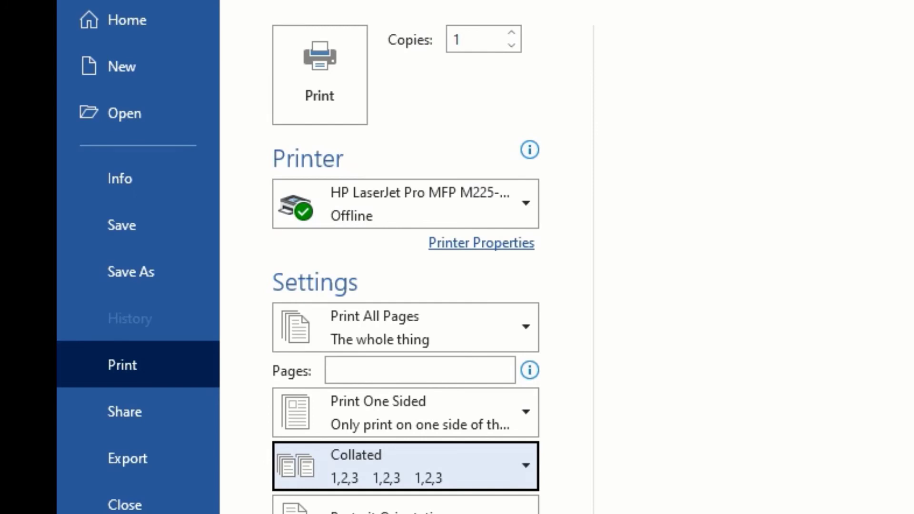
# Set the number of copies to 2 and choose the collation order for the print job.
pyautogui.click(511, 32)
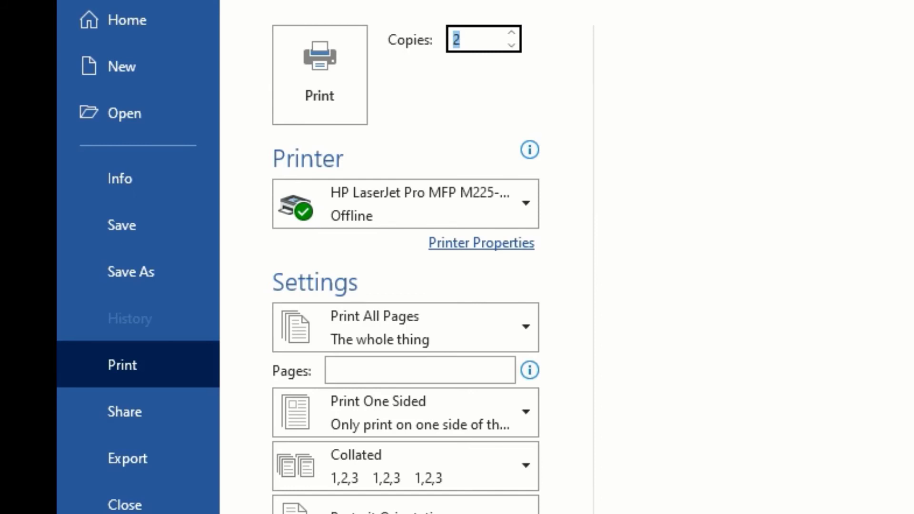
pyautogui.click(405, 465)
pyautogui.click(405, 512)
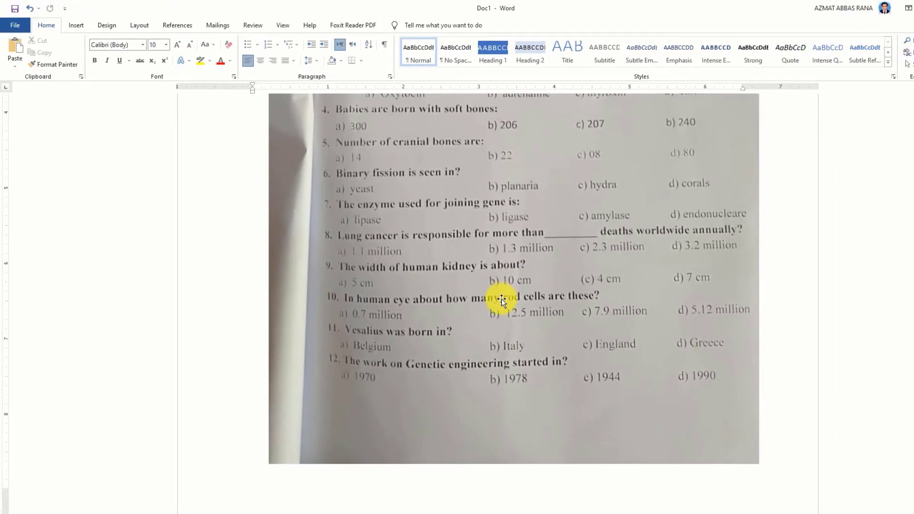
# Apply narrow margins to the exam-paper document and enlarge its picture to fill the area within them.
pyautogui.scroll(5, 501, 299)
pyautogui.click(501, 299)
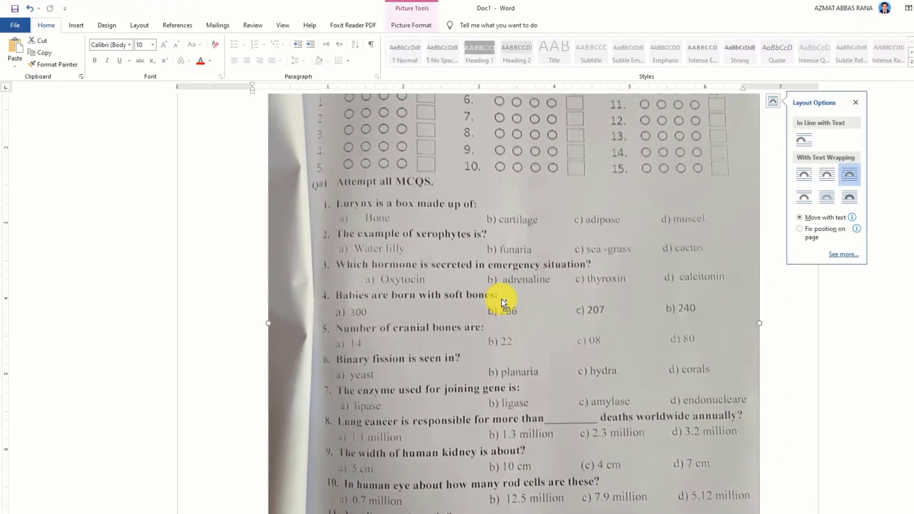
pyautogui.scroll(-4, 501, 299)
pyautogui.scroll(8, 501, 301)
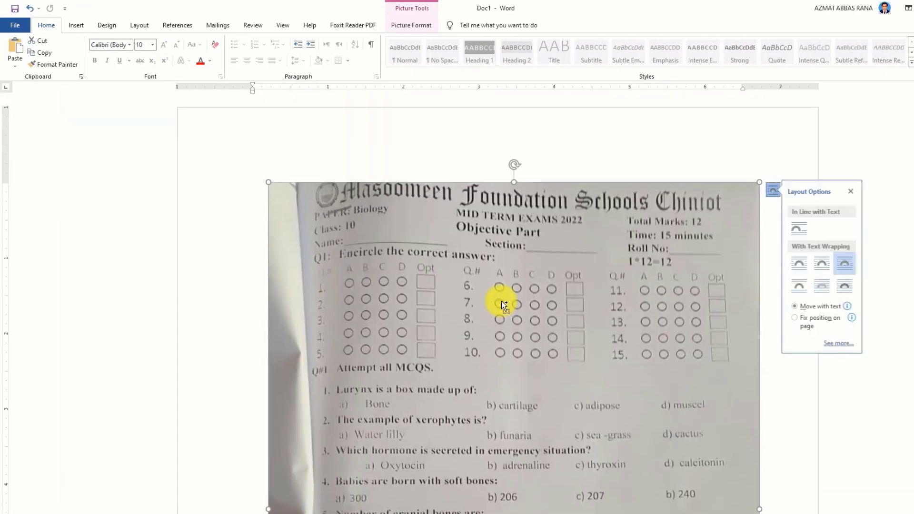
pyautogui.scroll(-5, 501, 301)
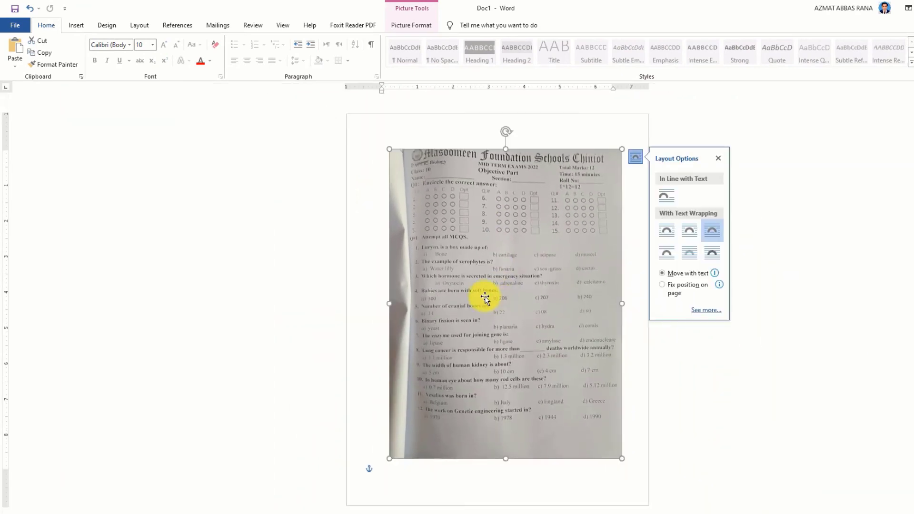
pyautogui.click(150, 29)
pyautogui.click(16, 52)
pyautogui.click(48, 124)
pyautogui.moveTo(604, 440); pyautogui.dragTo(634, 472)
pyautogui.moveTo(503, 482); pyautogui.dragTo(503, 489)
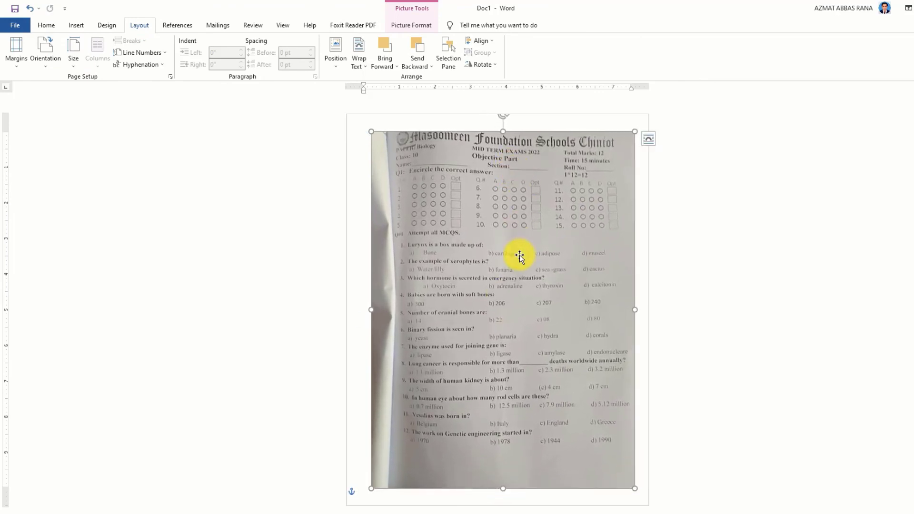
# Sharpen the exam-paper picture with the milder sharpening preset.
pyautogui.click(398, 26)
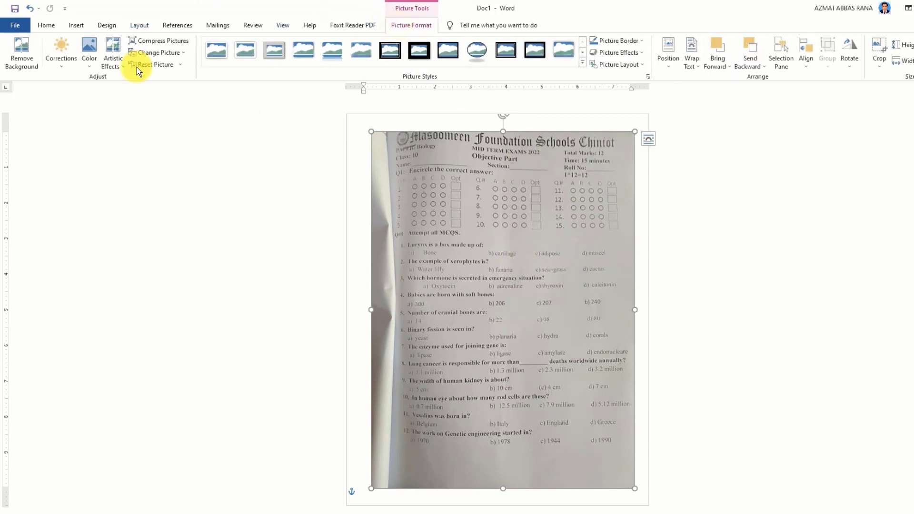
pyautogui.click(60, 65)
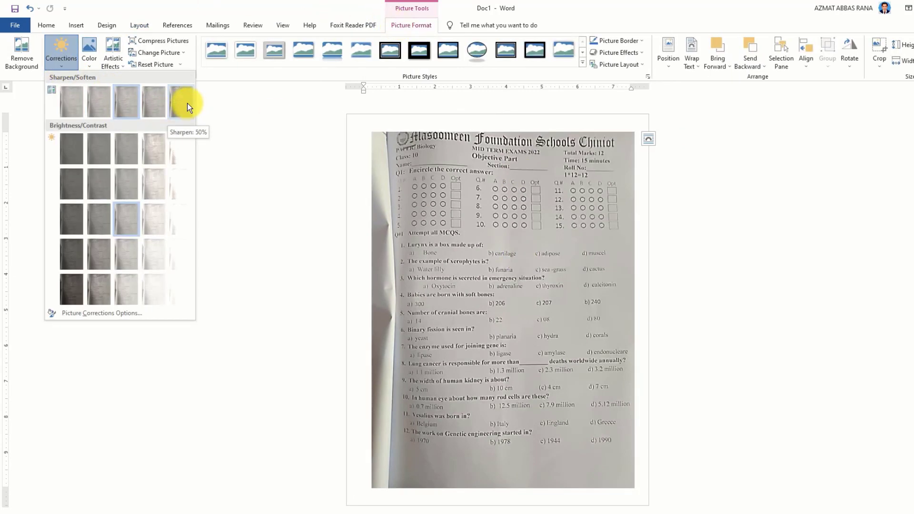
pyautogui.click(88, 61)
# Remove the picture's colour saturation and raise its contrast by 20%.
pyautogui.click(86, 61)
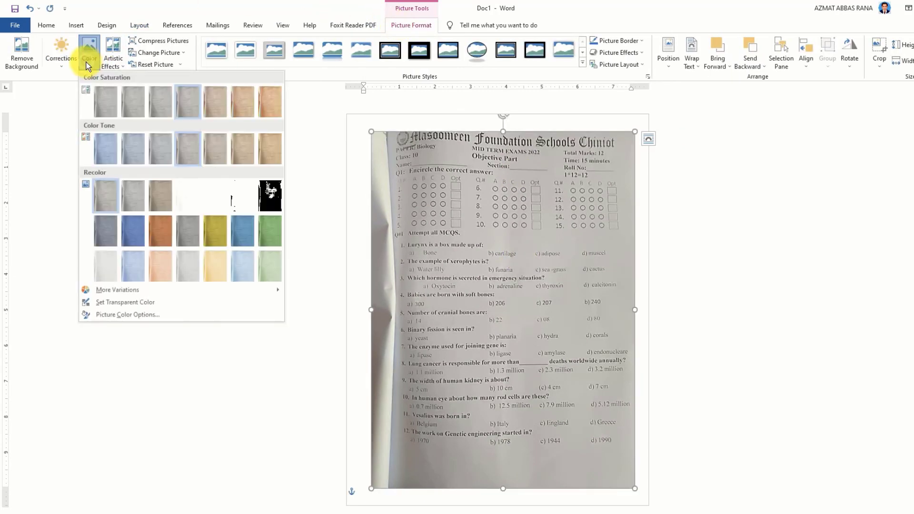
pyautogui.click(107, 104)
pyautogui.click(61, 62)
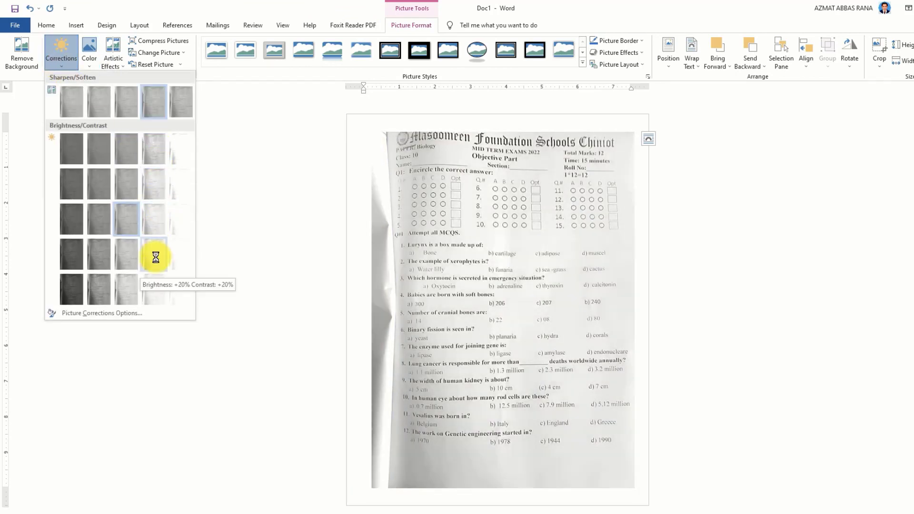
pyautogui.click(130, 268)
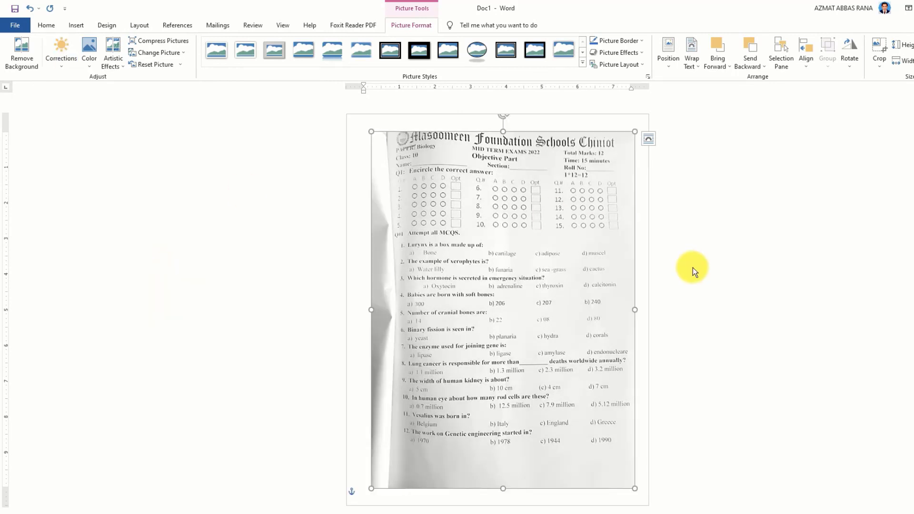
# Check the print preview of the exam-paper page, return to the document and bring up the page layout options.
pyautogui.click(16, 24)
pyautogui.click(29, 205)
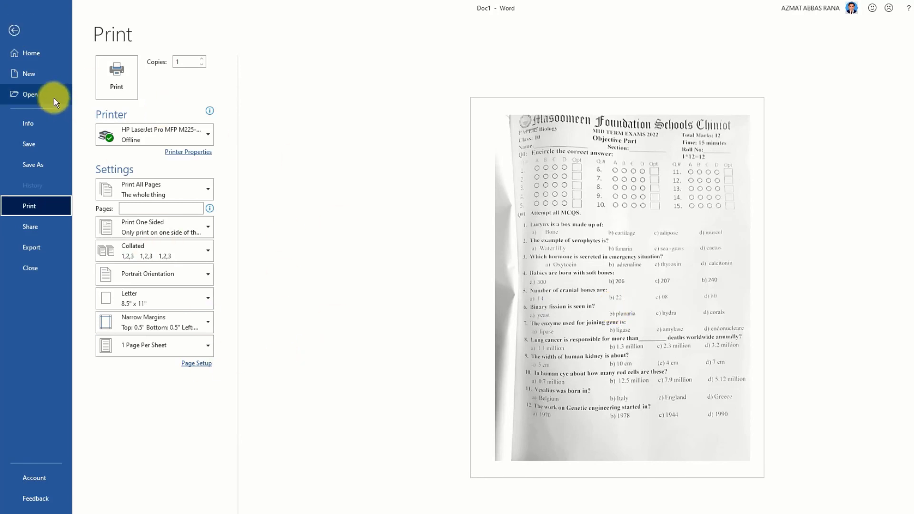
pyautogui.click(9, 31)
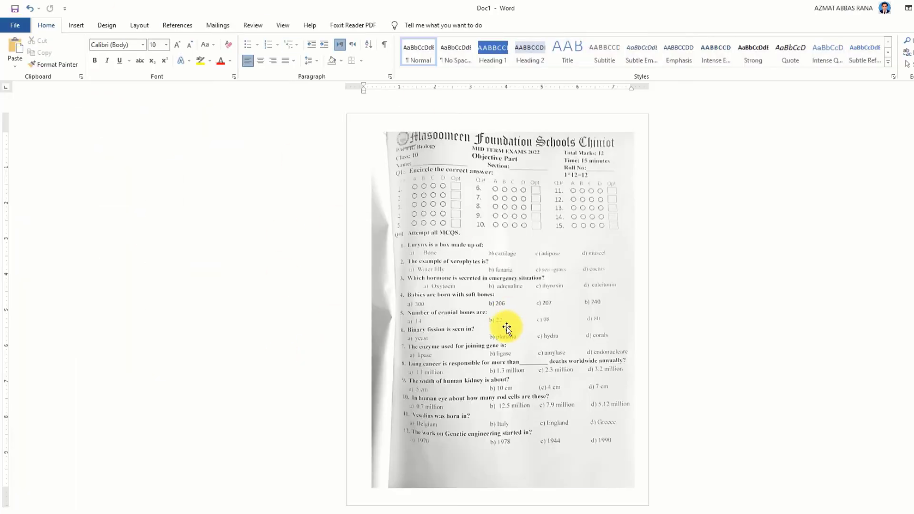
pyautogui.click(131, 24)
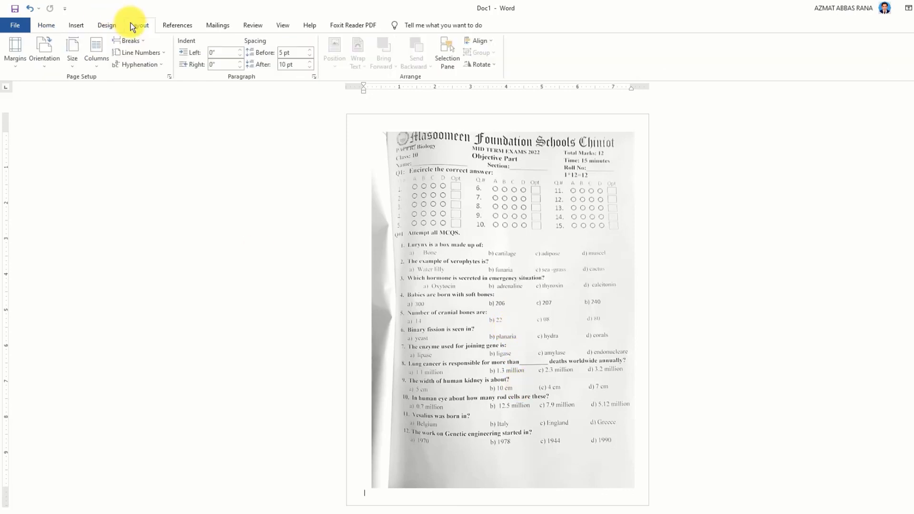